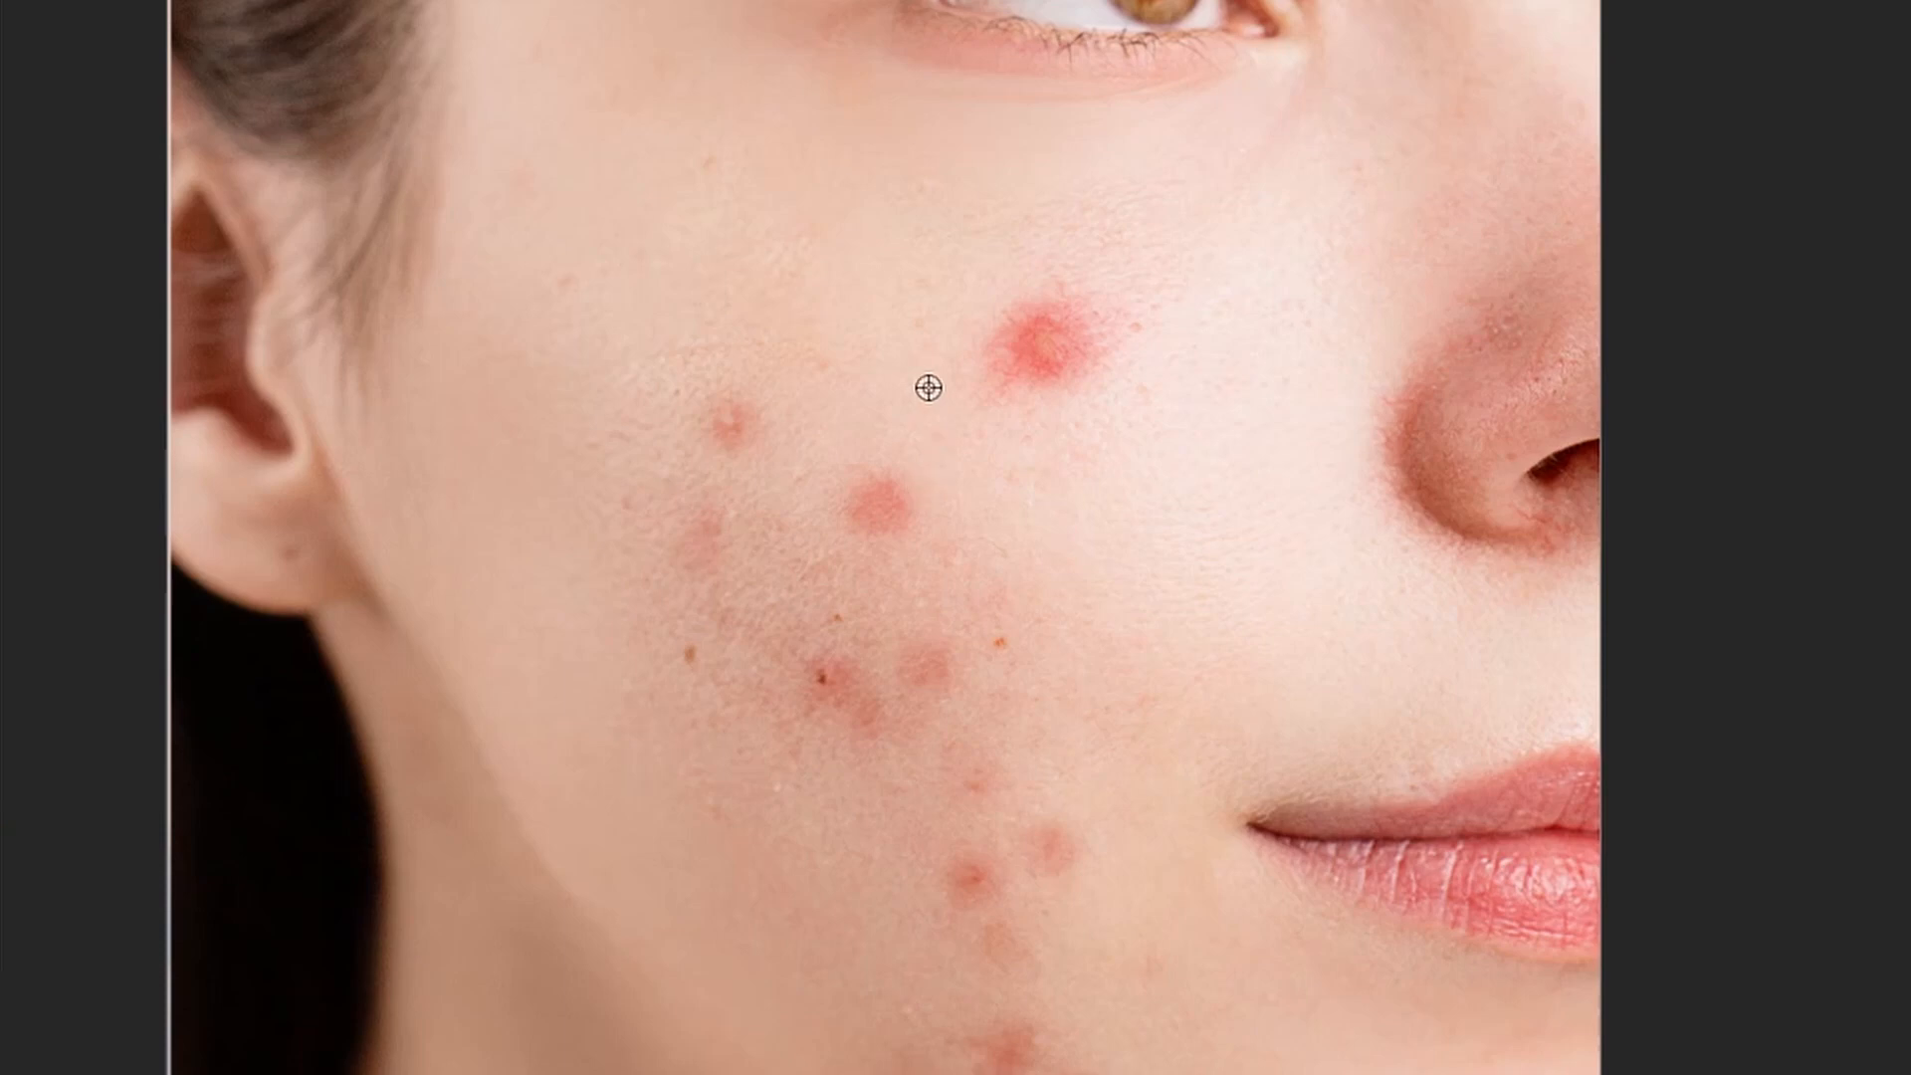
Step: Heal the large red blemish below the eye and try healing the mid-cheek spot from freshly sampled skin
click(1063, 351)
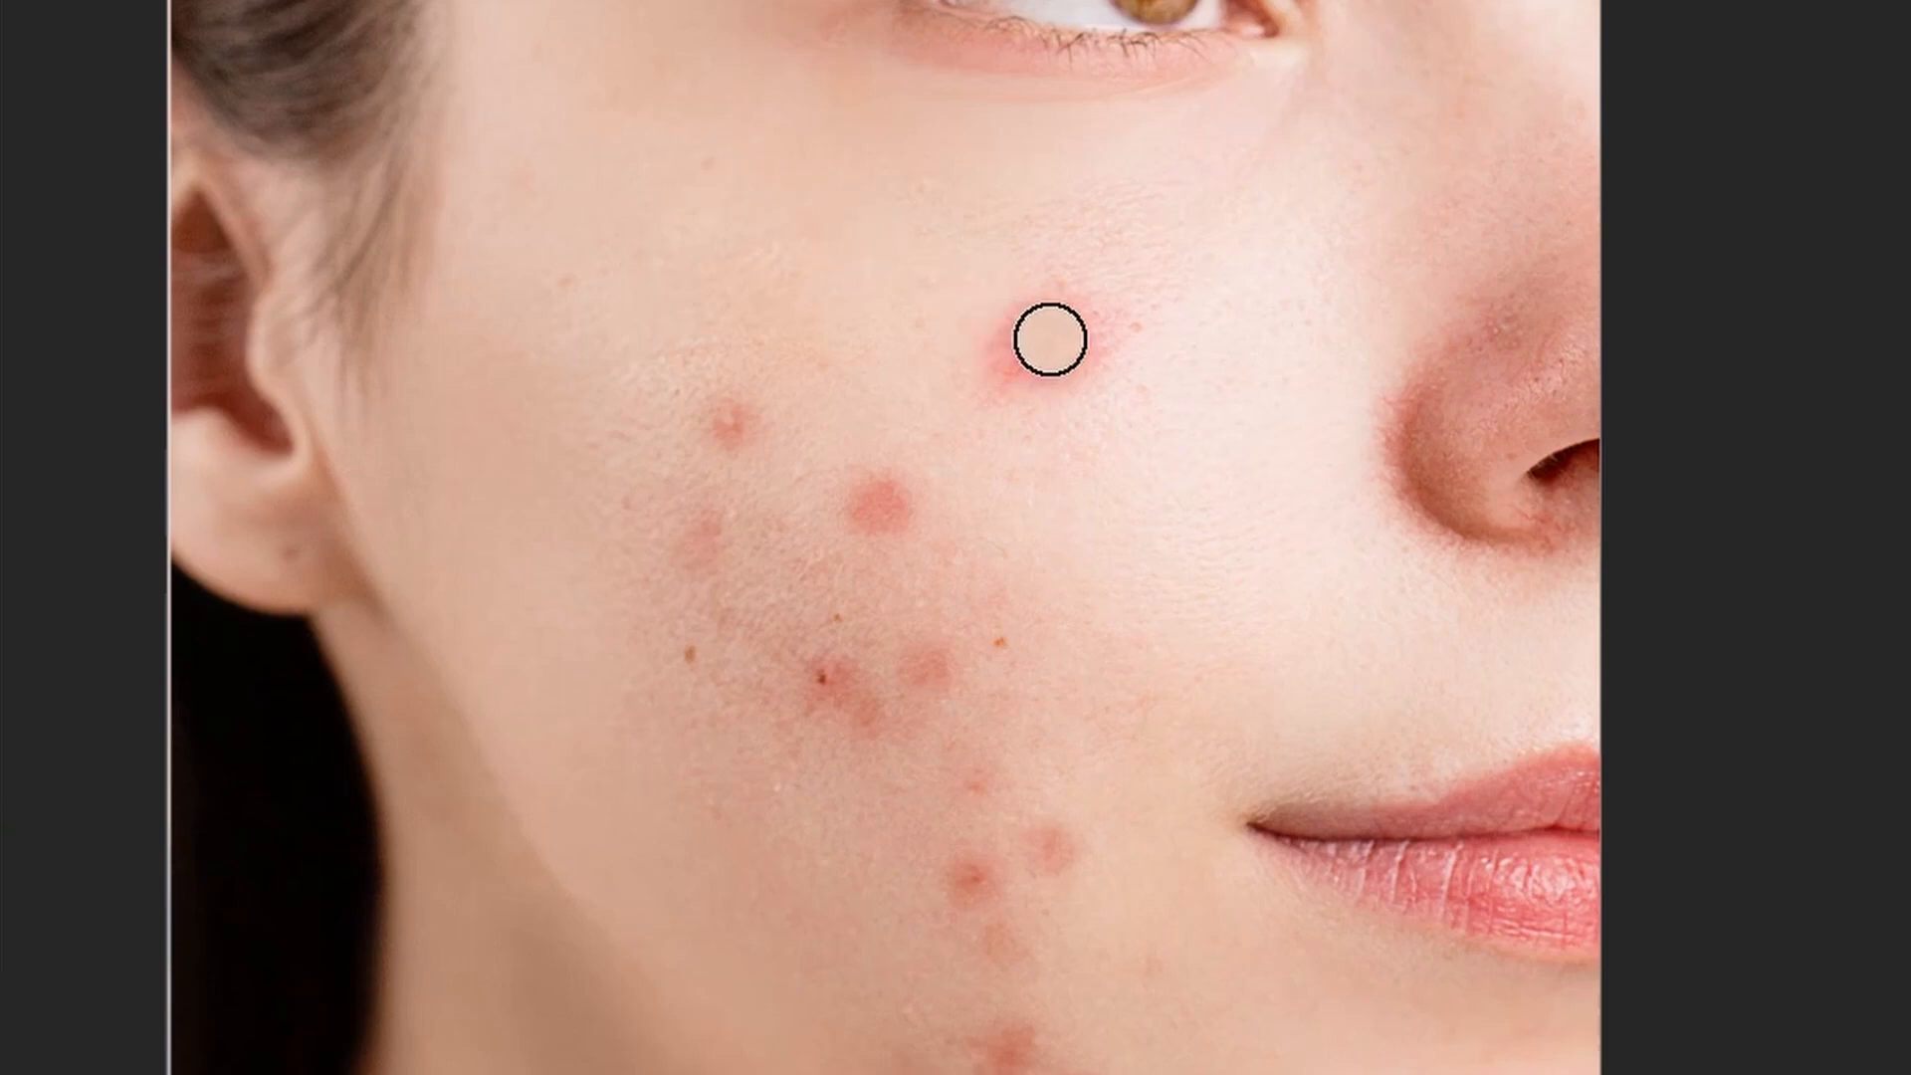
mouse_move(1050, 339)
mouse_down()
mouse_move(996, 362)
mouse_move(995, 385)
mouse_move(1084, 369)
mouse_move(1117, 331)
mouse_move(1011, 304)
mouse_move(1040, 301)
mouse_move(990, 316)
mouse_move(975, 382)
mouse_move(1111, 389)
mouse_move(1120, 315)
mouse_move(1038, 282)
mouse_move(983, 291)
mouse_move(952, 396)
mouse_move(1073, 418)
mouse_move(1118, 306)
mouse_move(1062, 366)
mouse_move(970, 308)
mouse_move(1031, 385)
mouse_up()
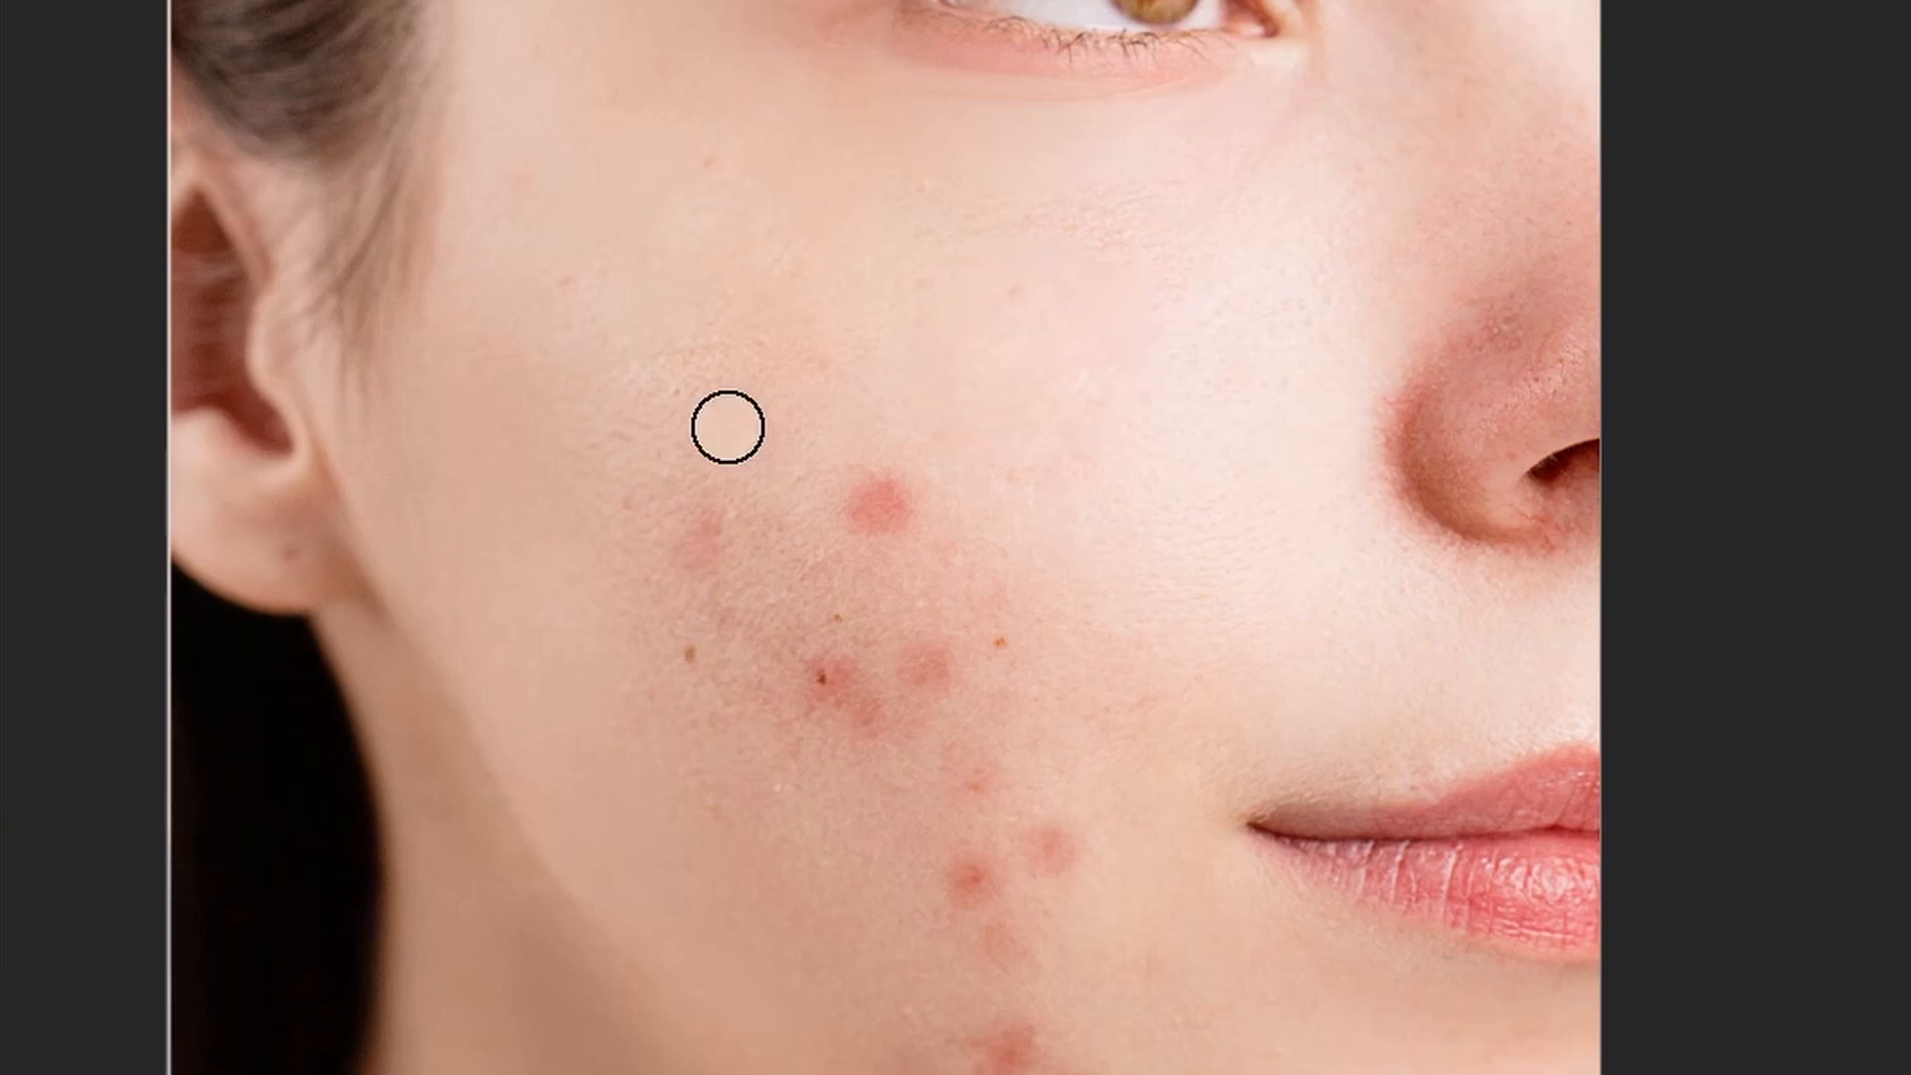
alt+click(656, 356)
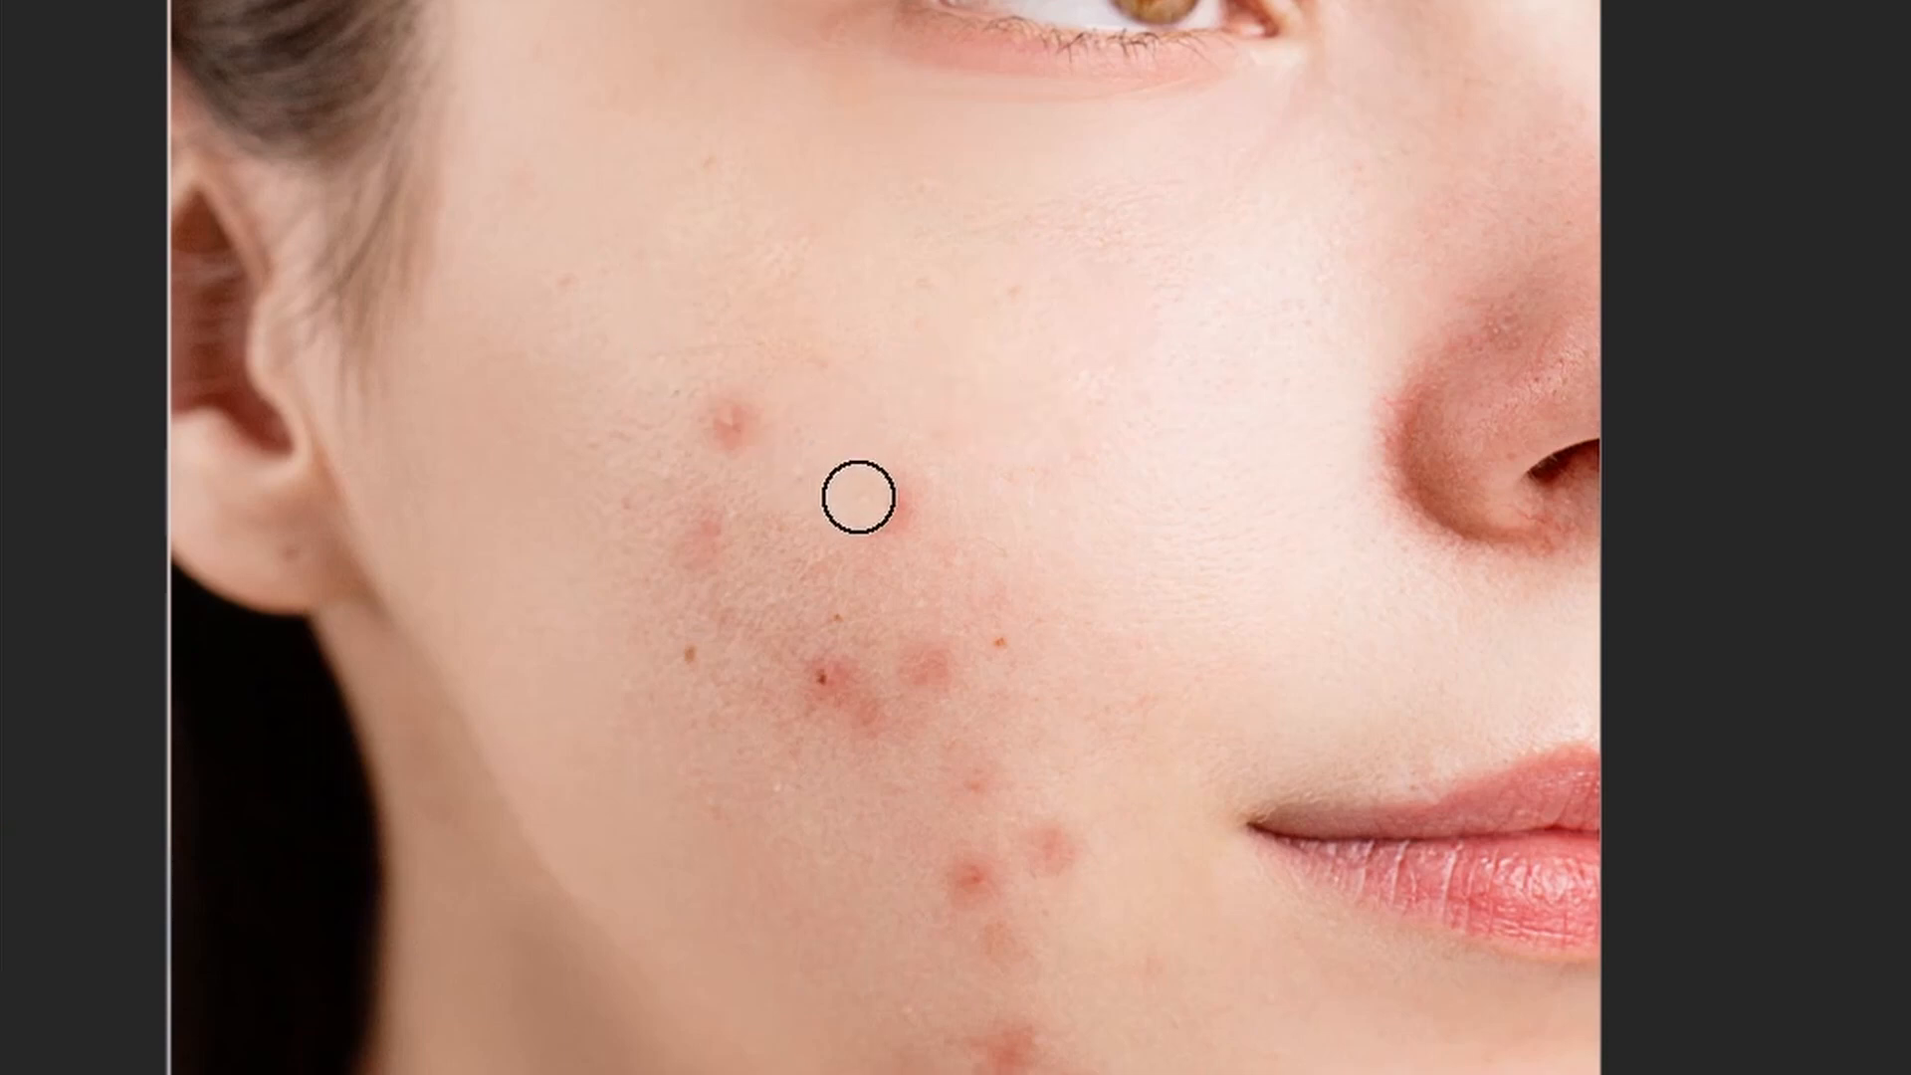
mouse_move(857, 499)
mouse_down()
mouse_move(919, 566)
mouse_move(892, 538)
mouse_move(946, 572)
mouse_move(931, 550)
mouse_move(946, 555)
mouse_move(917, 547)
mouse_move(941, 580)
mouse_move(935, 558)
mouse_up()
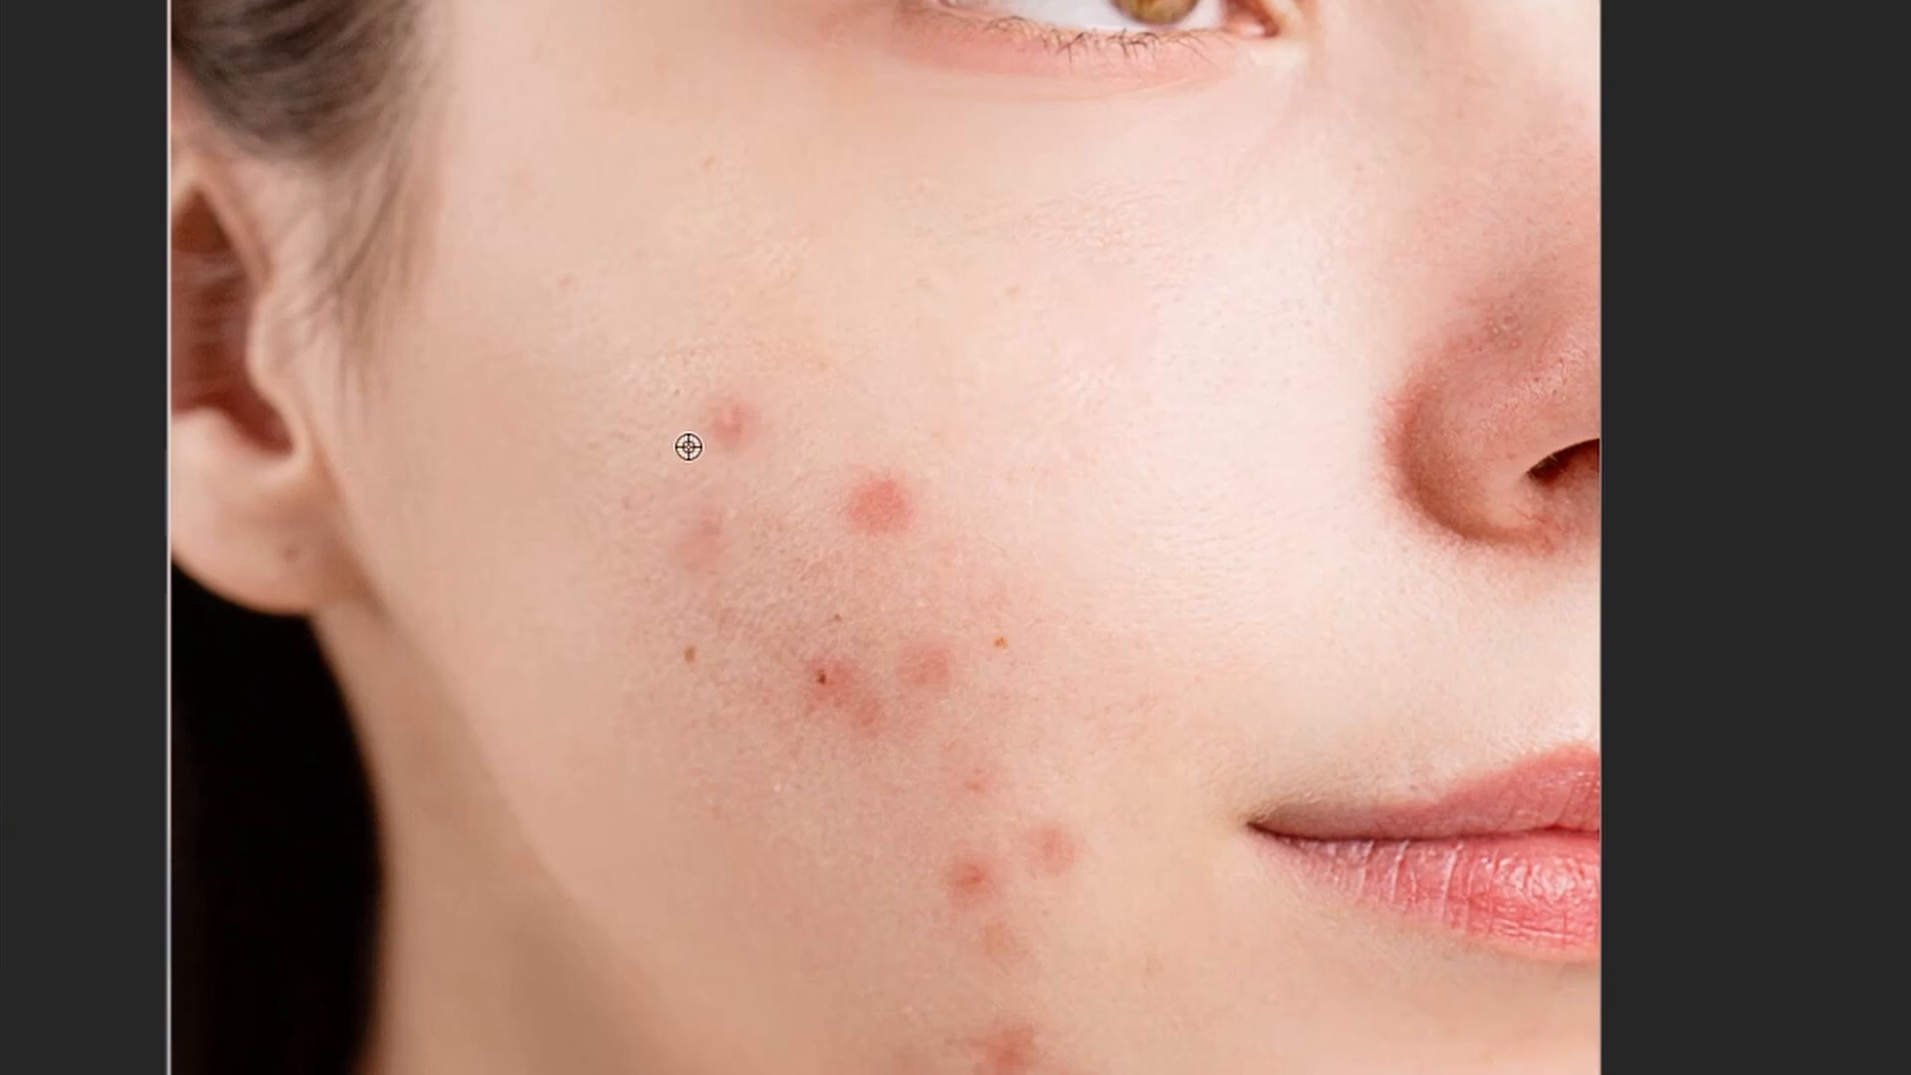
Step: Heal the two upper cheek spots using clear skin sampled near the temple and beneath the eye
alt+click(571, 340)
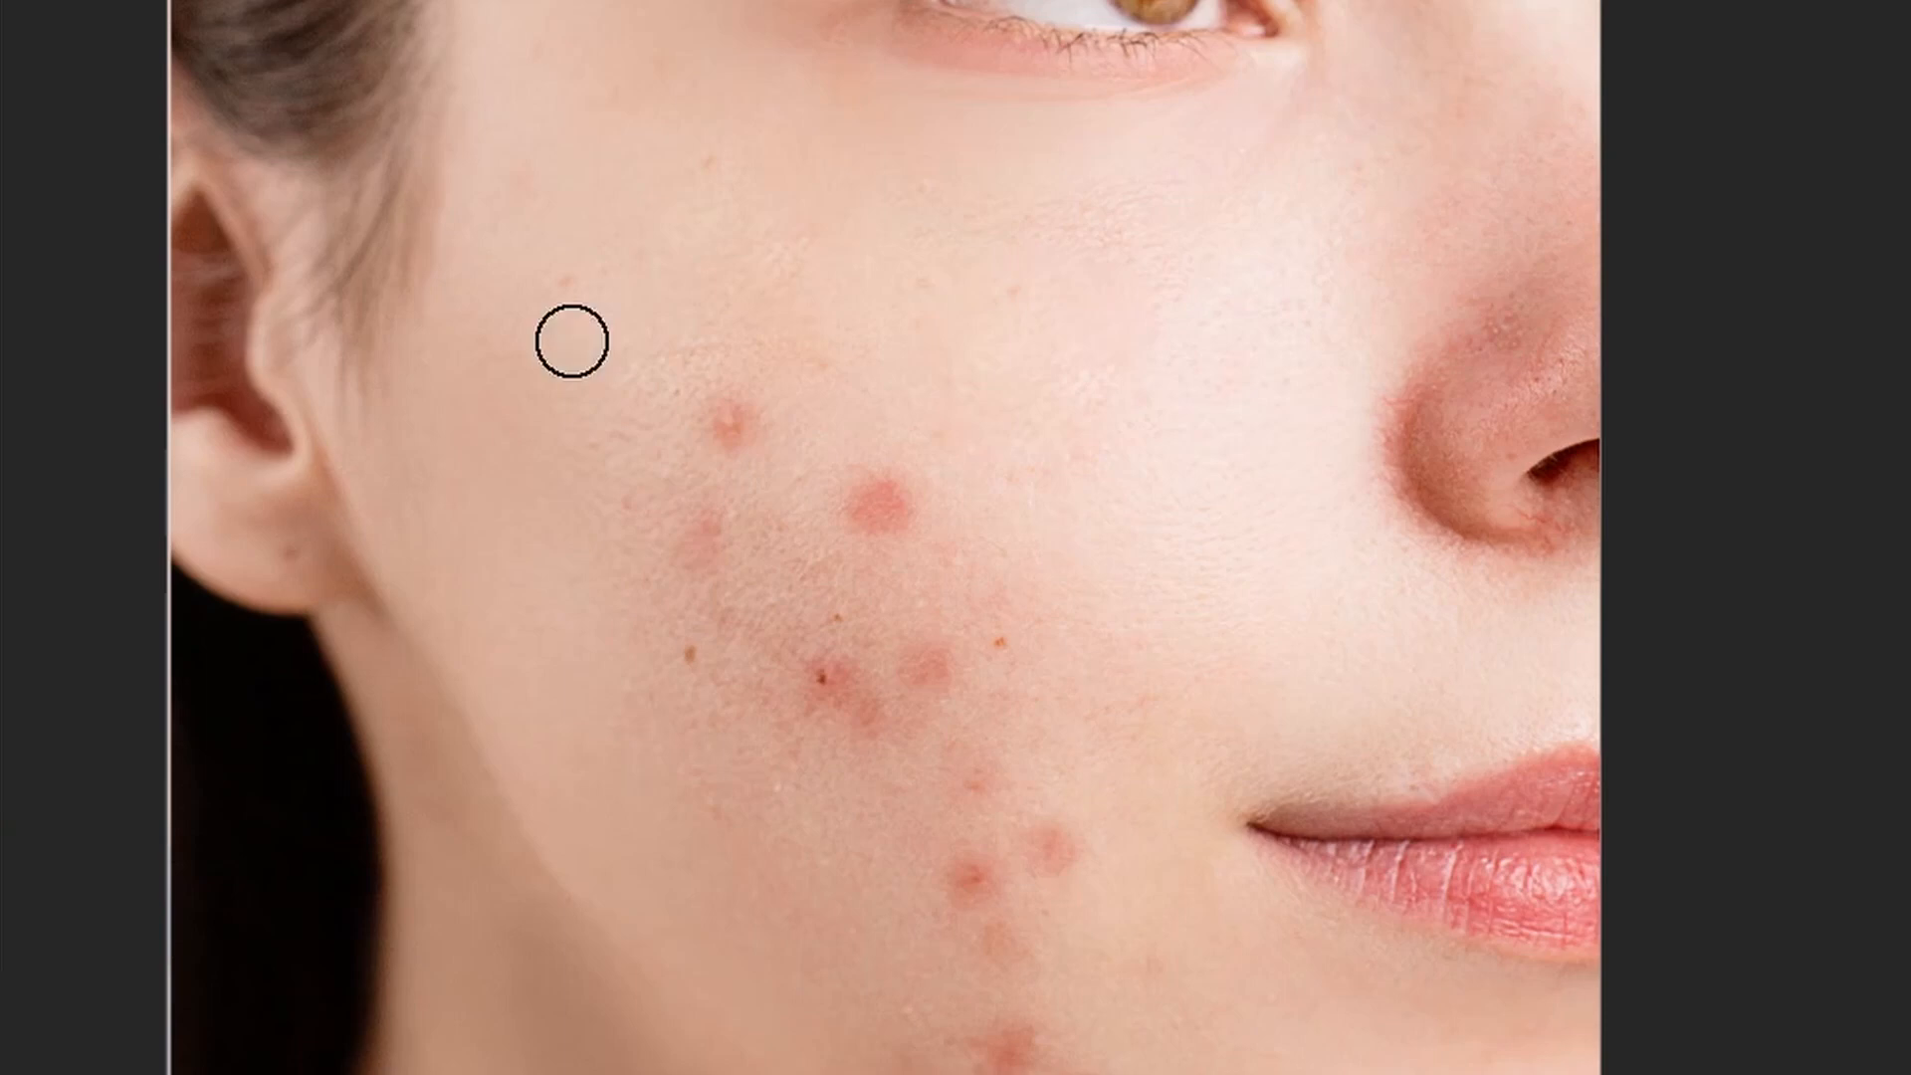
click(724, 428)
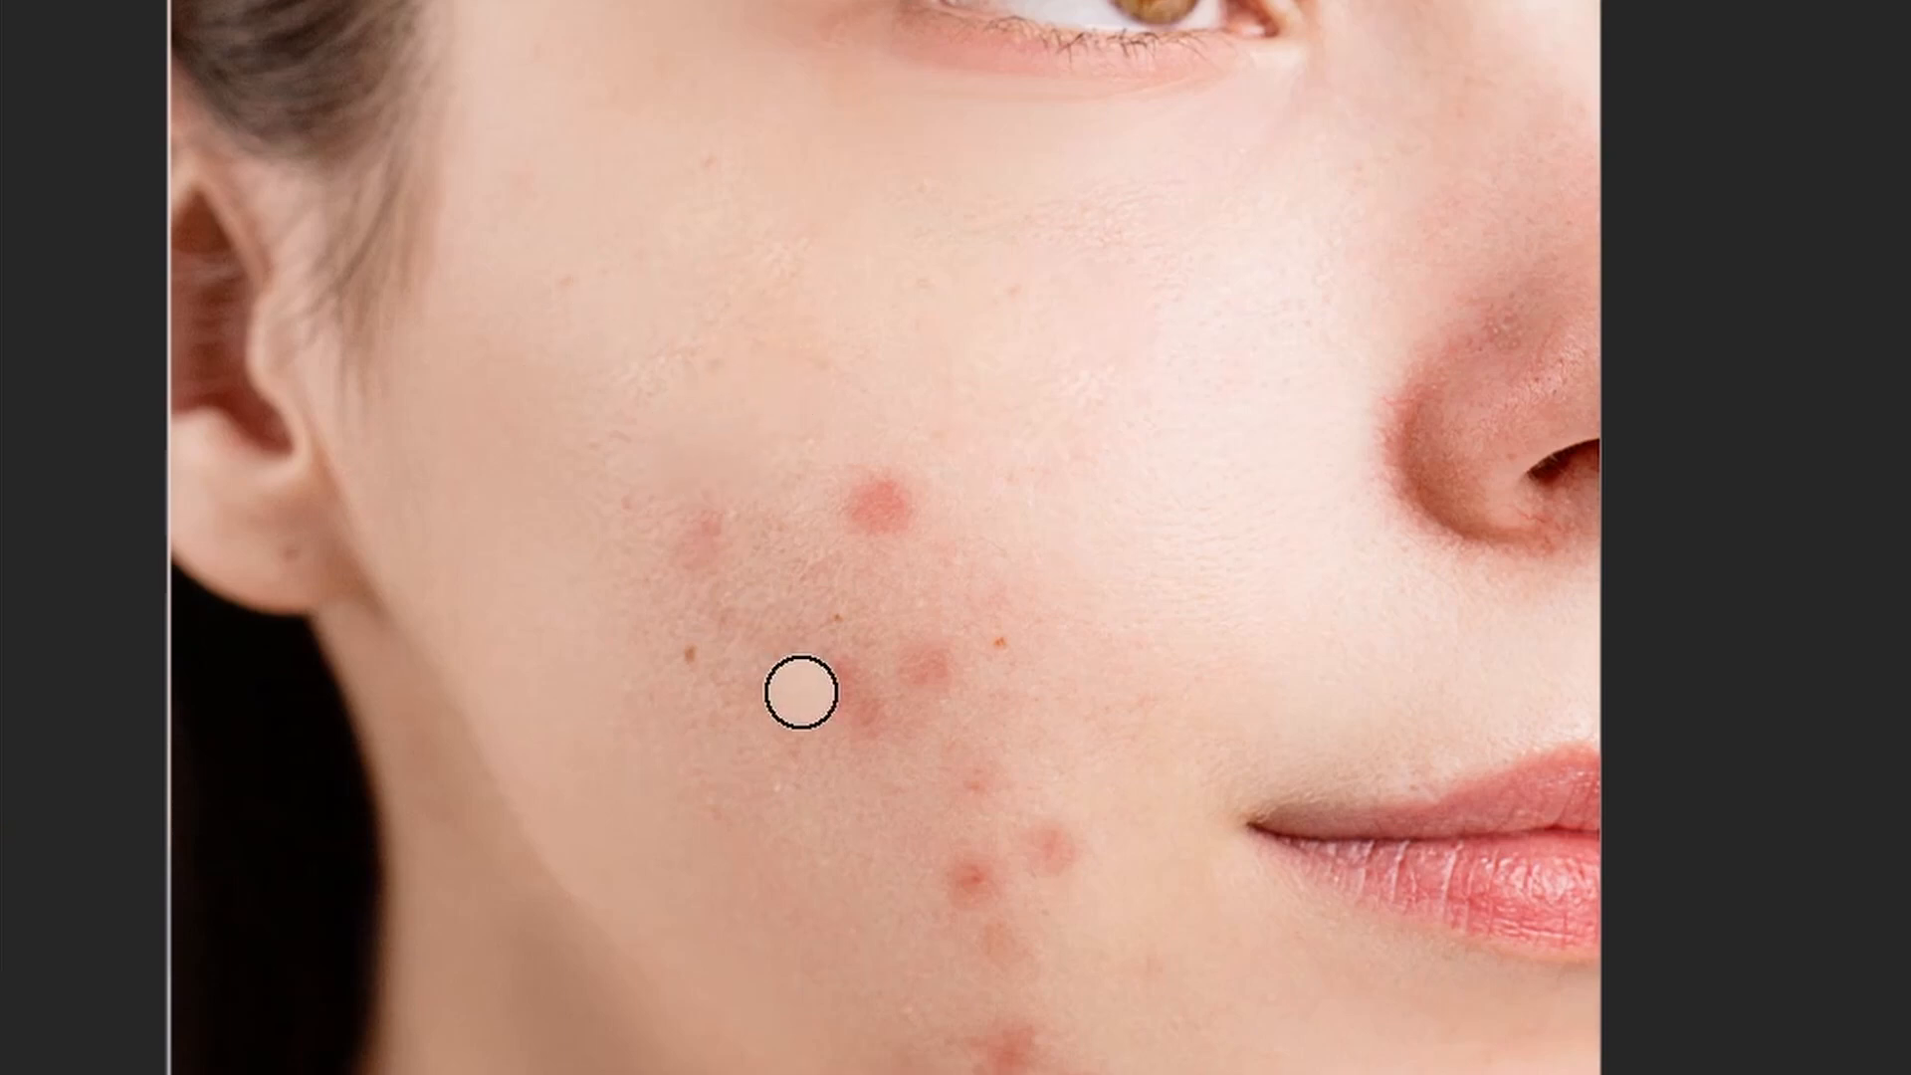
alt+click(946, 349)
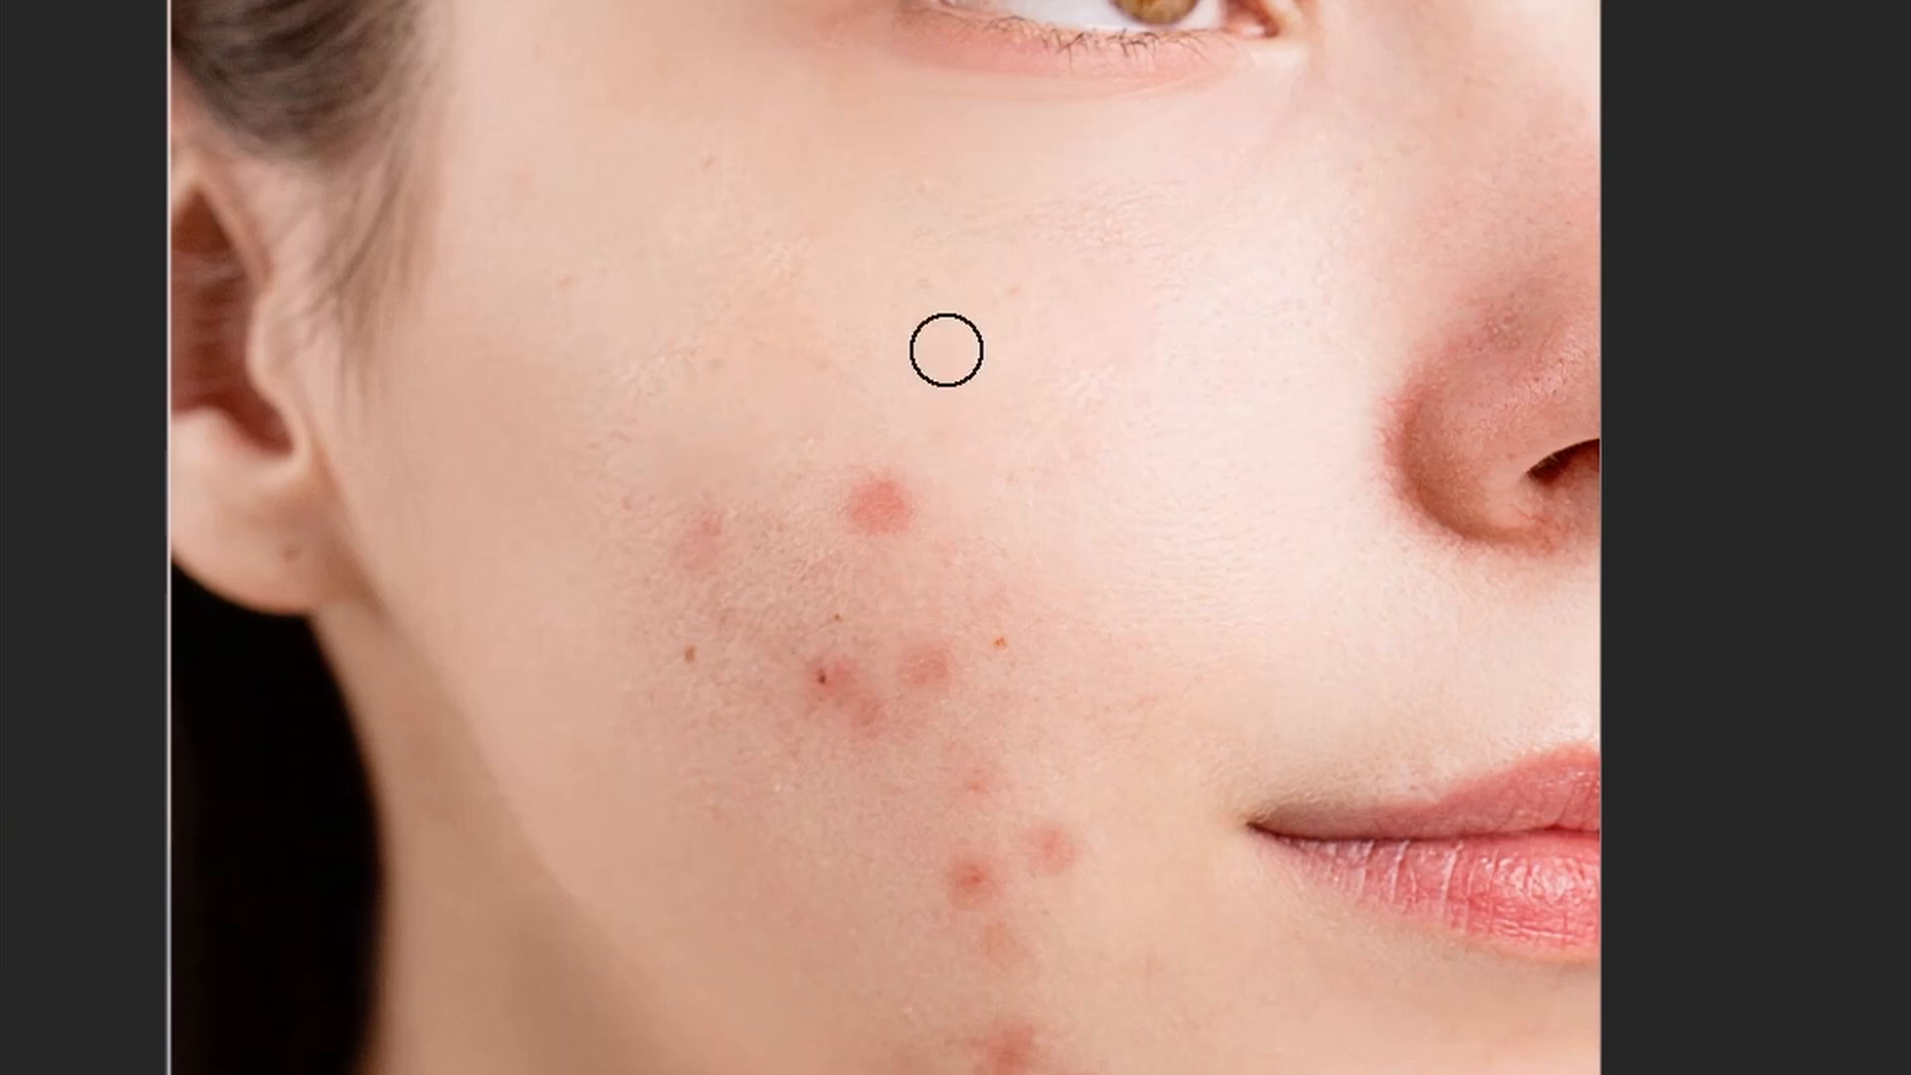
click(878, 505)
mouse_move(893, 528)
mouse_down()
mouse_move(873, 489)
mouse_move(864, 550)
mouse_up()
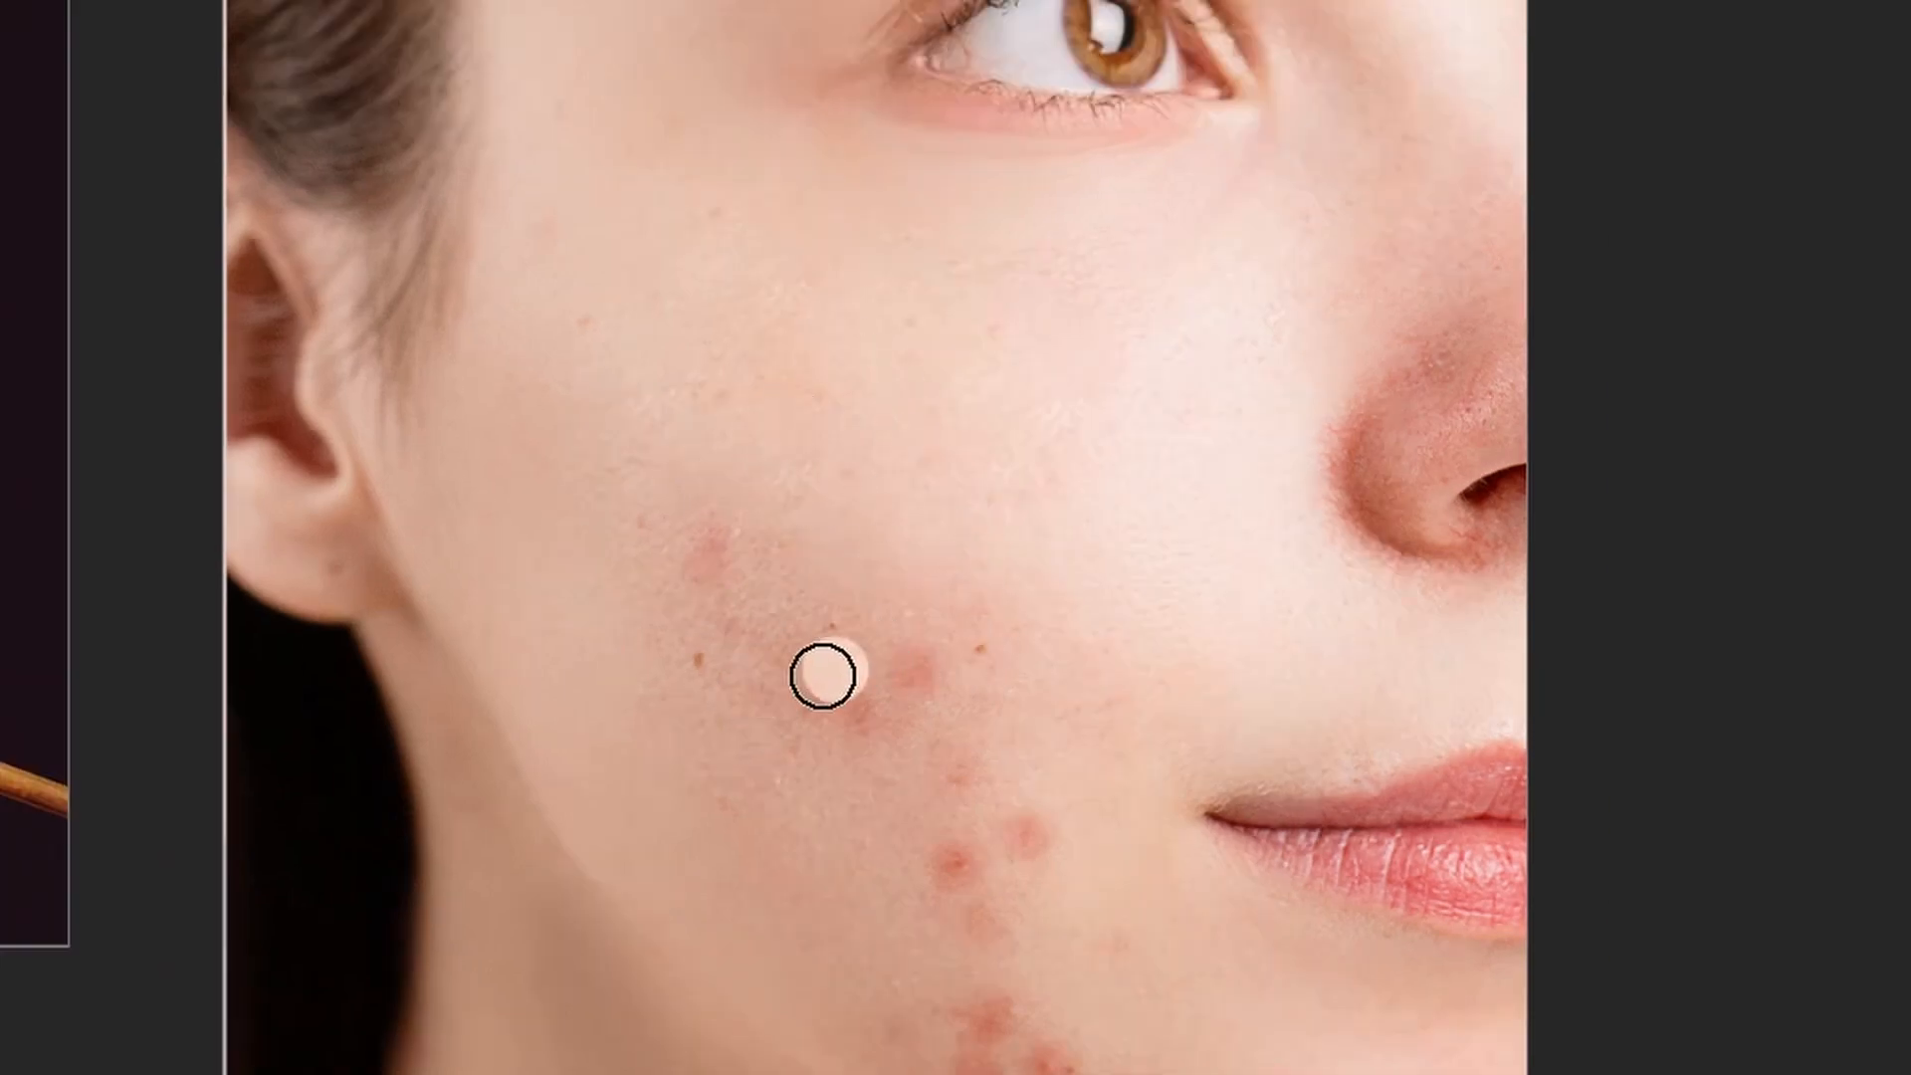
Step: Heal the remaining cluster of spots down the cheek toward the jaw with skin sampled from the upper cheek
alt+click(853, 357)
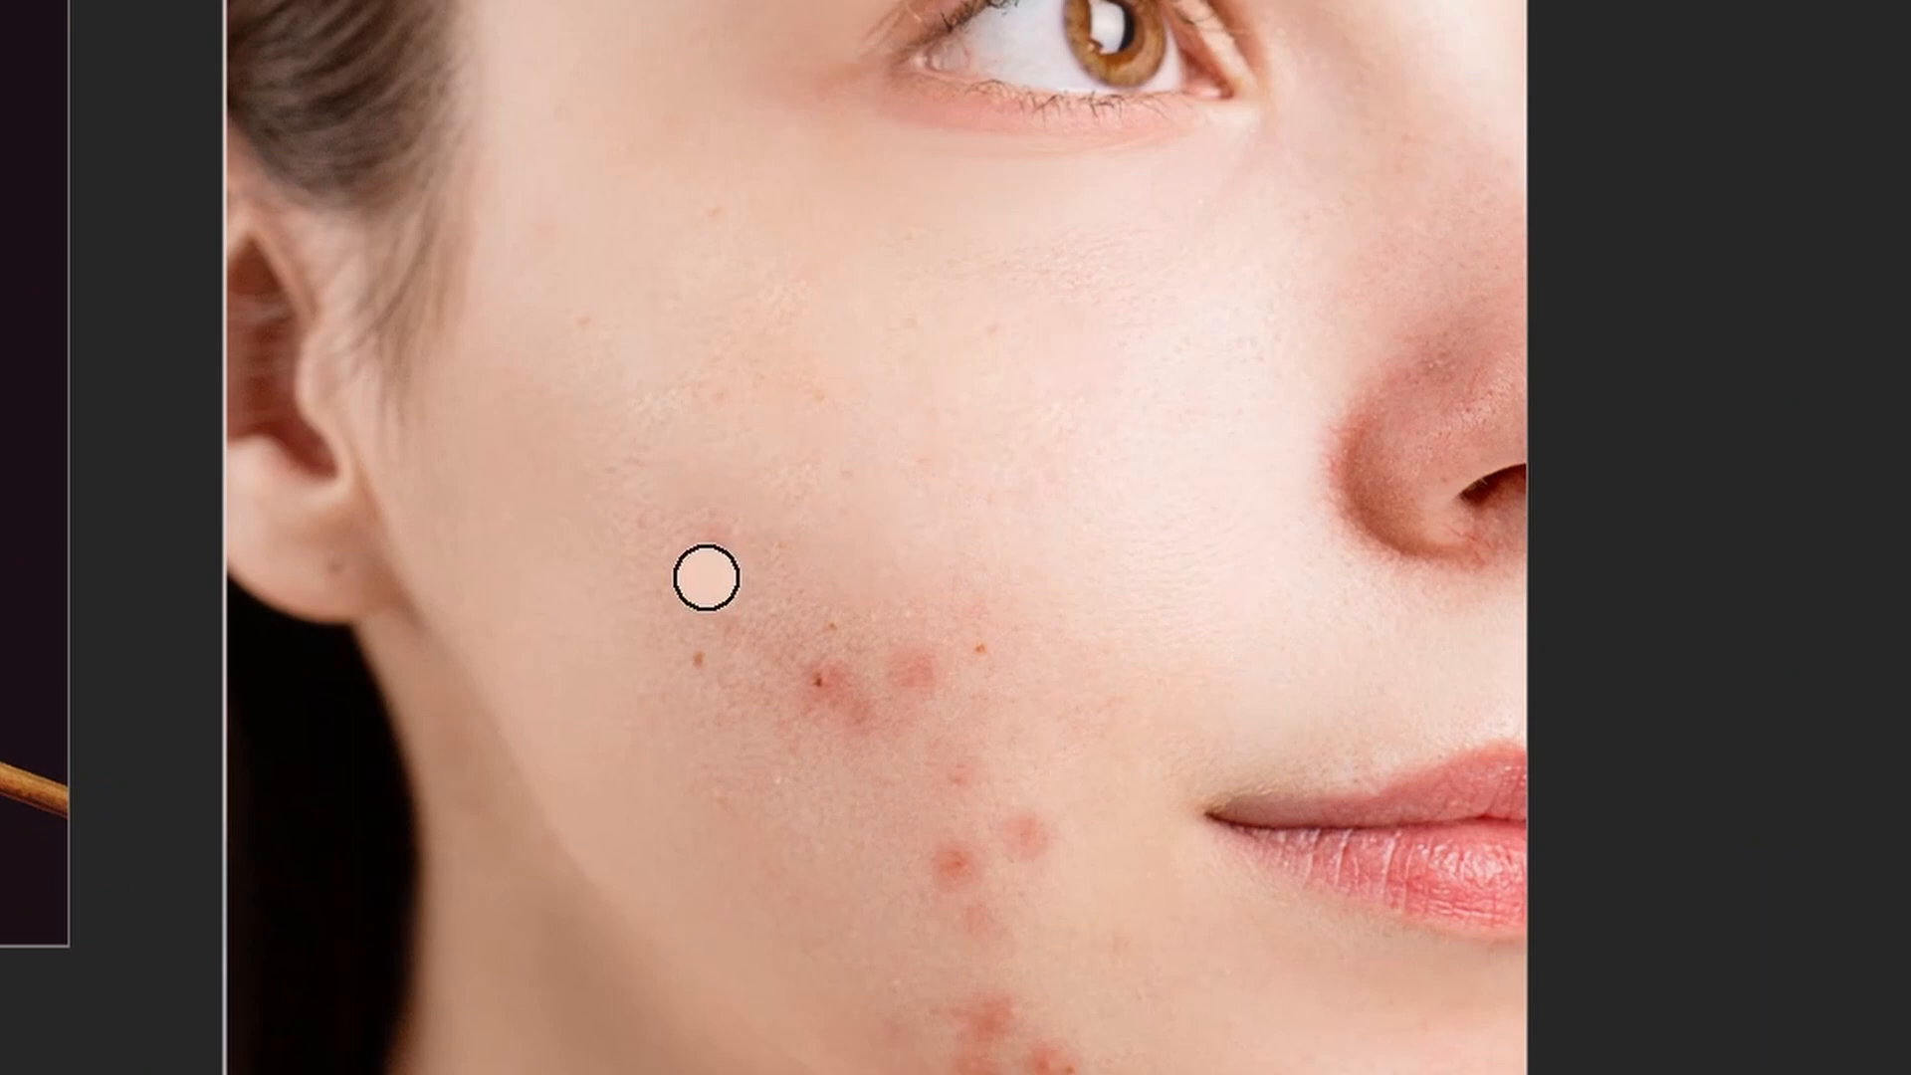
mouse_move(704, 571)
mouse_down()
mouse_move(750, 589)
mouse_move(744, 574)
mouse_move(889, 706)
mouse_move(816, 649)
mouse_move(863, 663)
mouse_move(778, 701)
mouse_move(855, 711)
mouse_move(918, 654)
mouse_move(989, 665)
mouse_move(989, 707)
mouse_move(860, 698)
mouse_move(778, 658)
mouse_move(696, 594)
mouse_move(716, 517)
mouse_move(739, 513)
mouse_move(713, 552)
mouse_move(757, 543)
mouse_move(772, 599)
mouse_move(883, 662)
mouse_move(1008, 702)
mouse_move(1043, 691)
mouse_move(951, 803)
mouse_move(959, 870)
mouse_move(1032, 828)
mouse_move(1027, 858)
mouse_move(987, 871)
mouse_move(940, 770)
mouse_move(935, 694)
mouse_move(859, 635)
mouse_move(897, 965)
mouse_up()
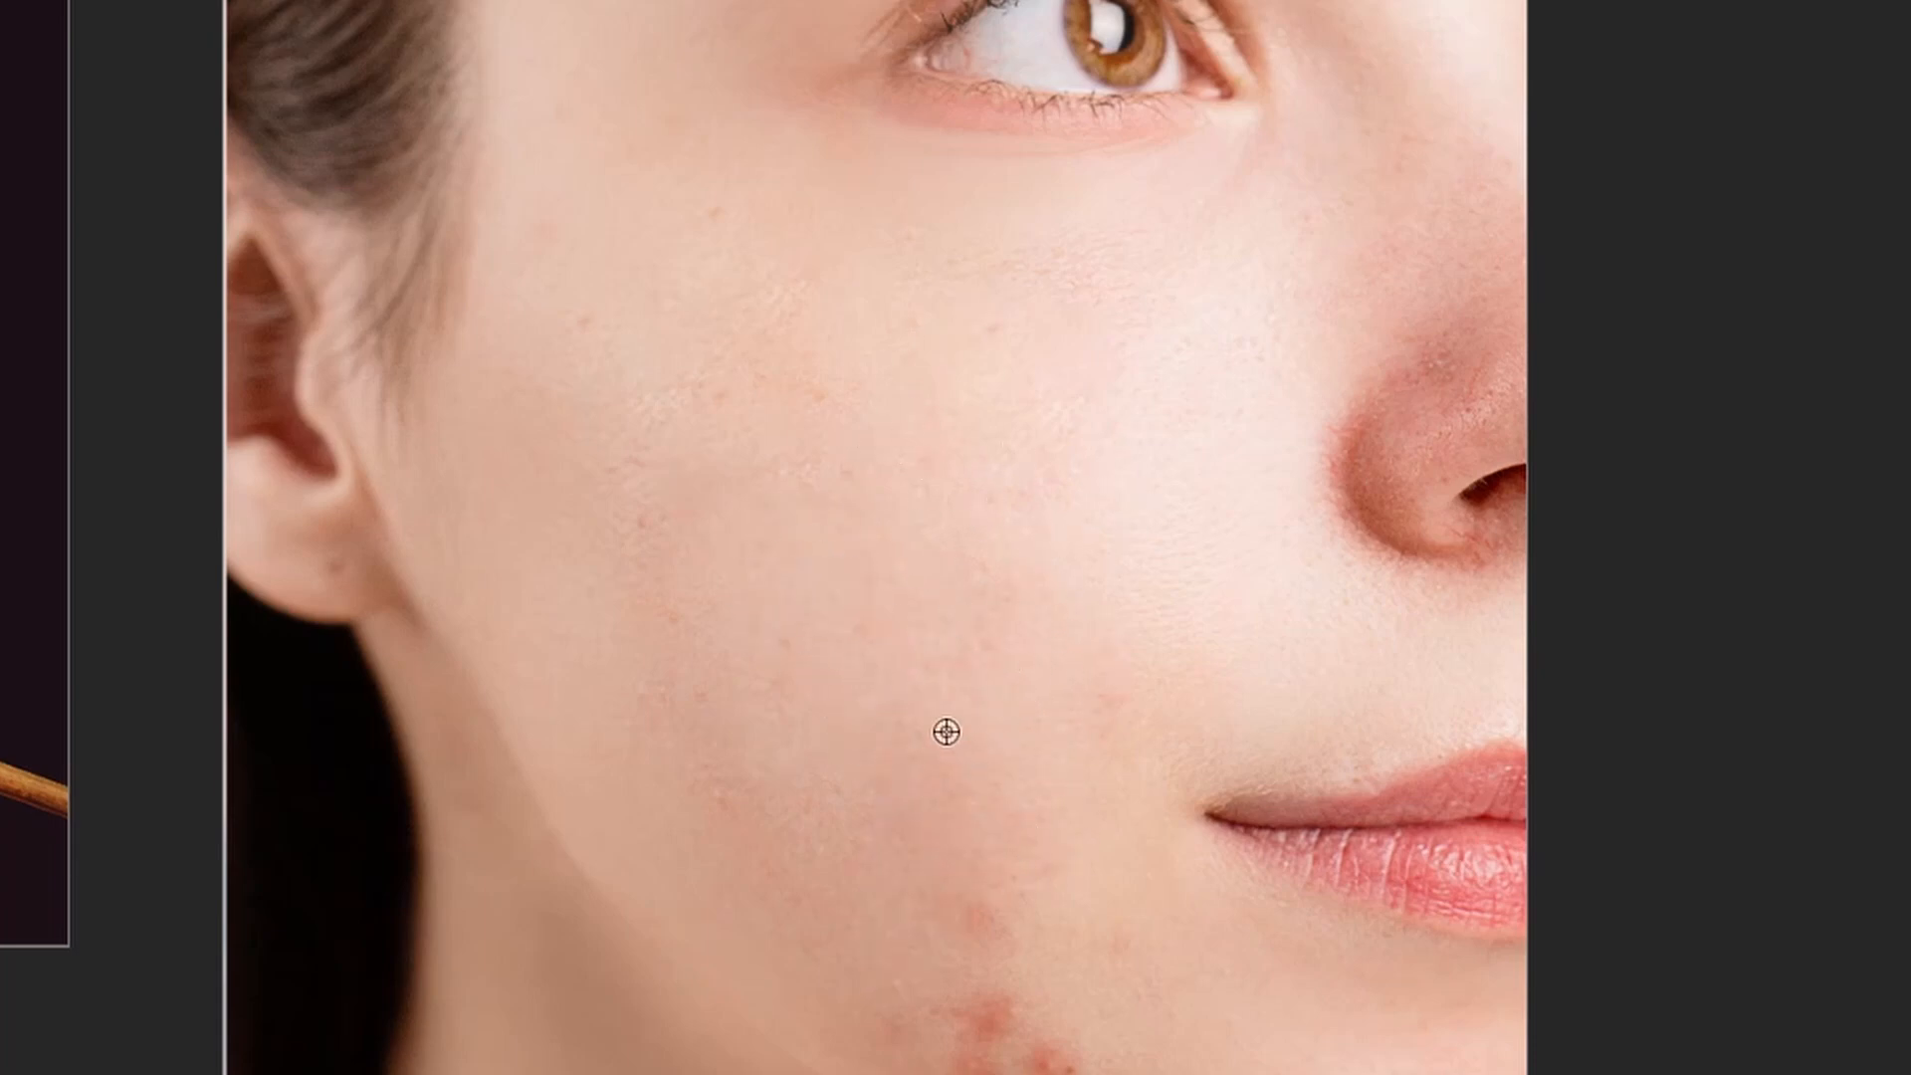
scroll(947, 729, down, 5)
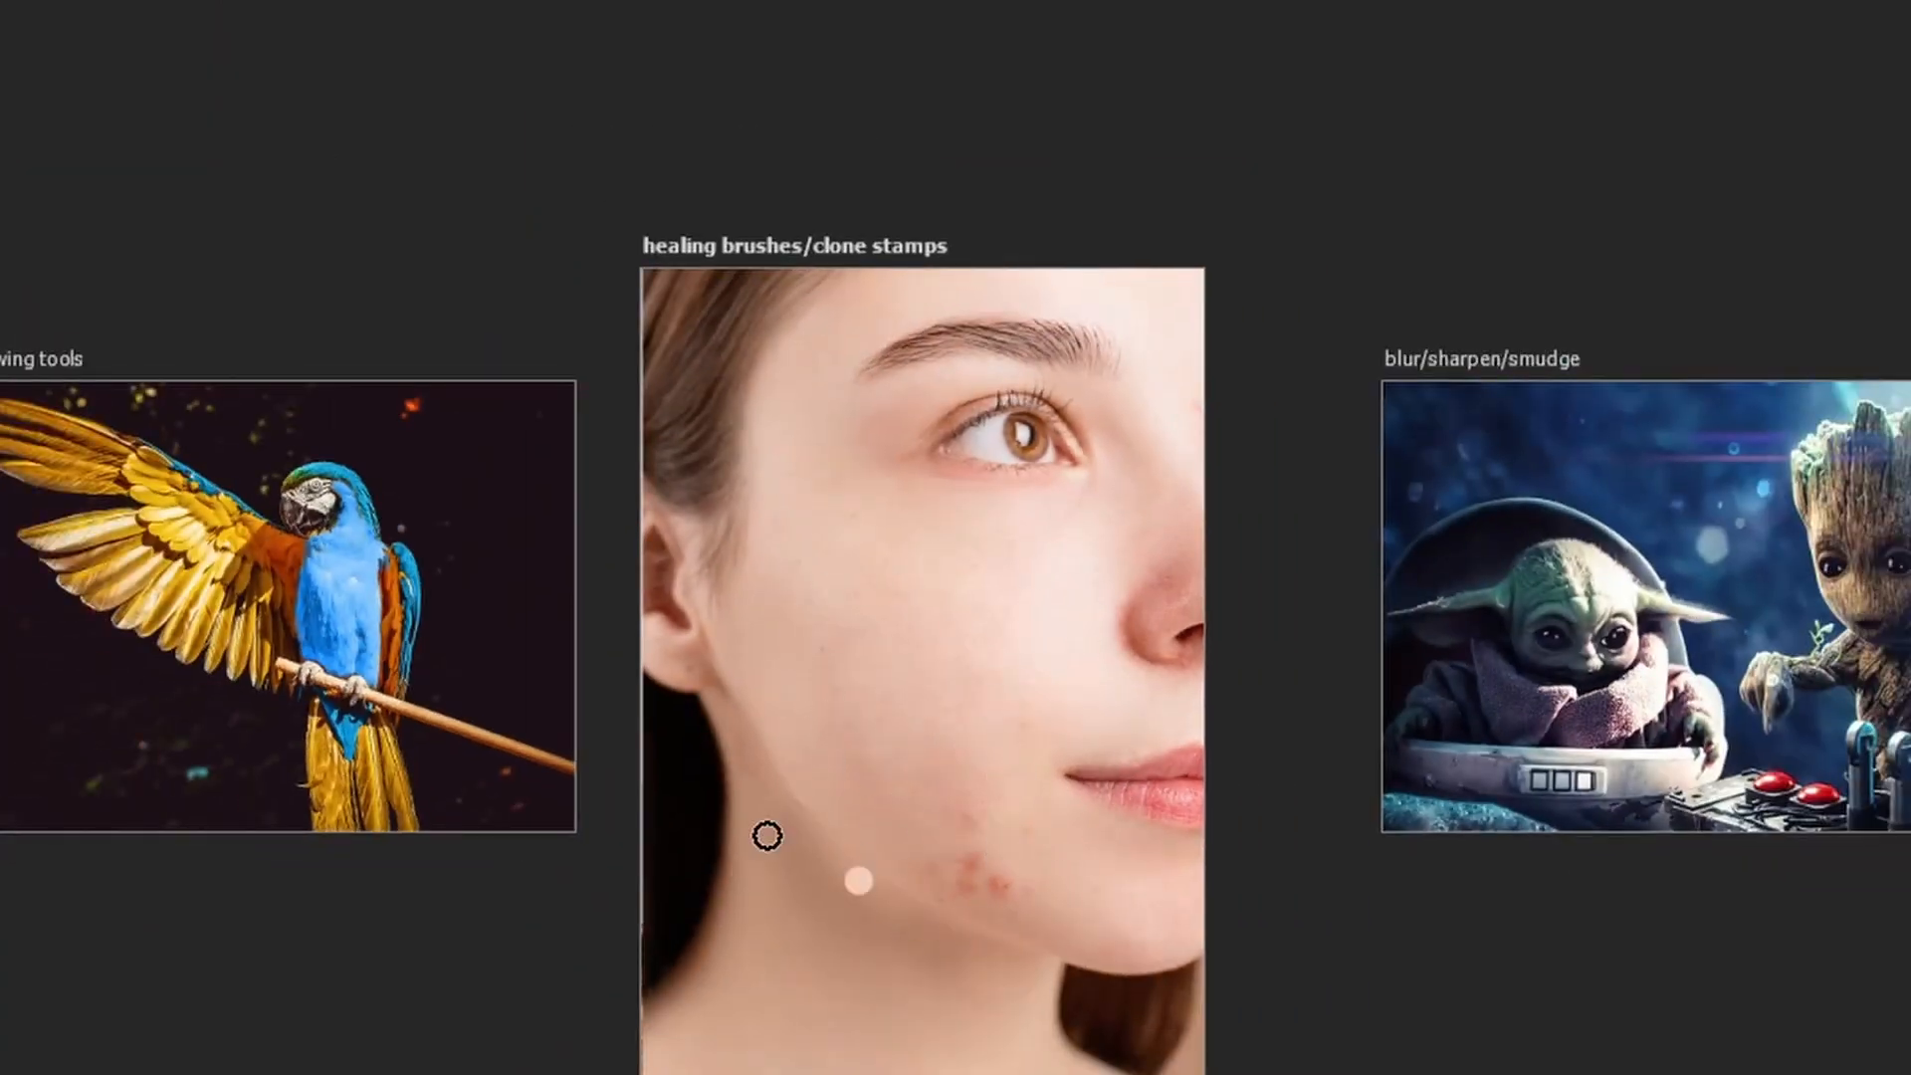
scroll(934, 760, up, 3)
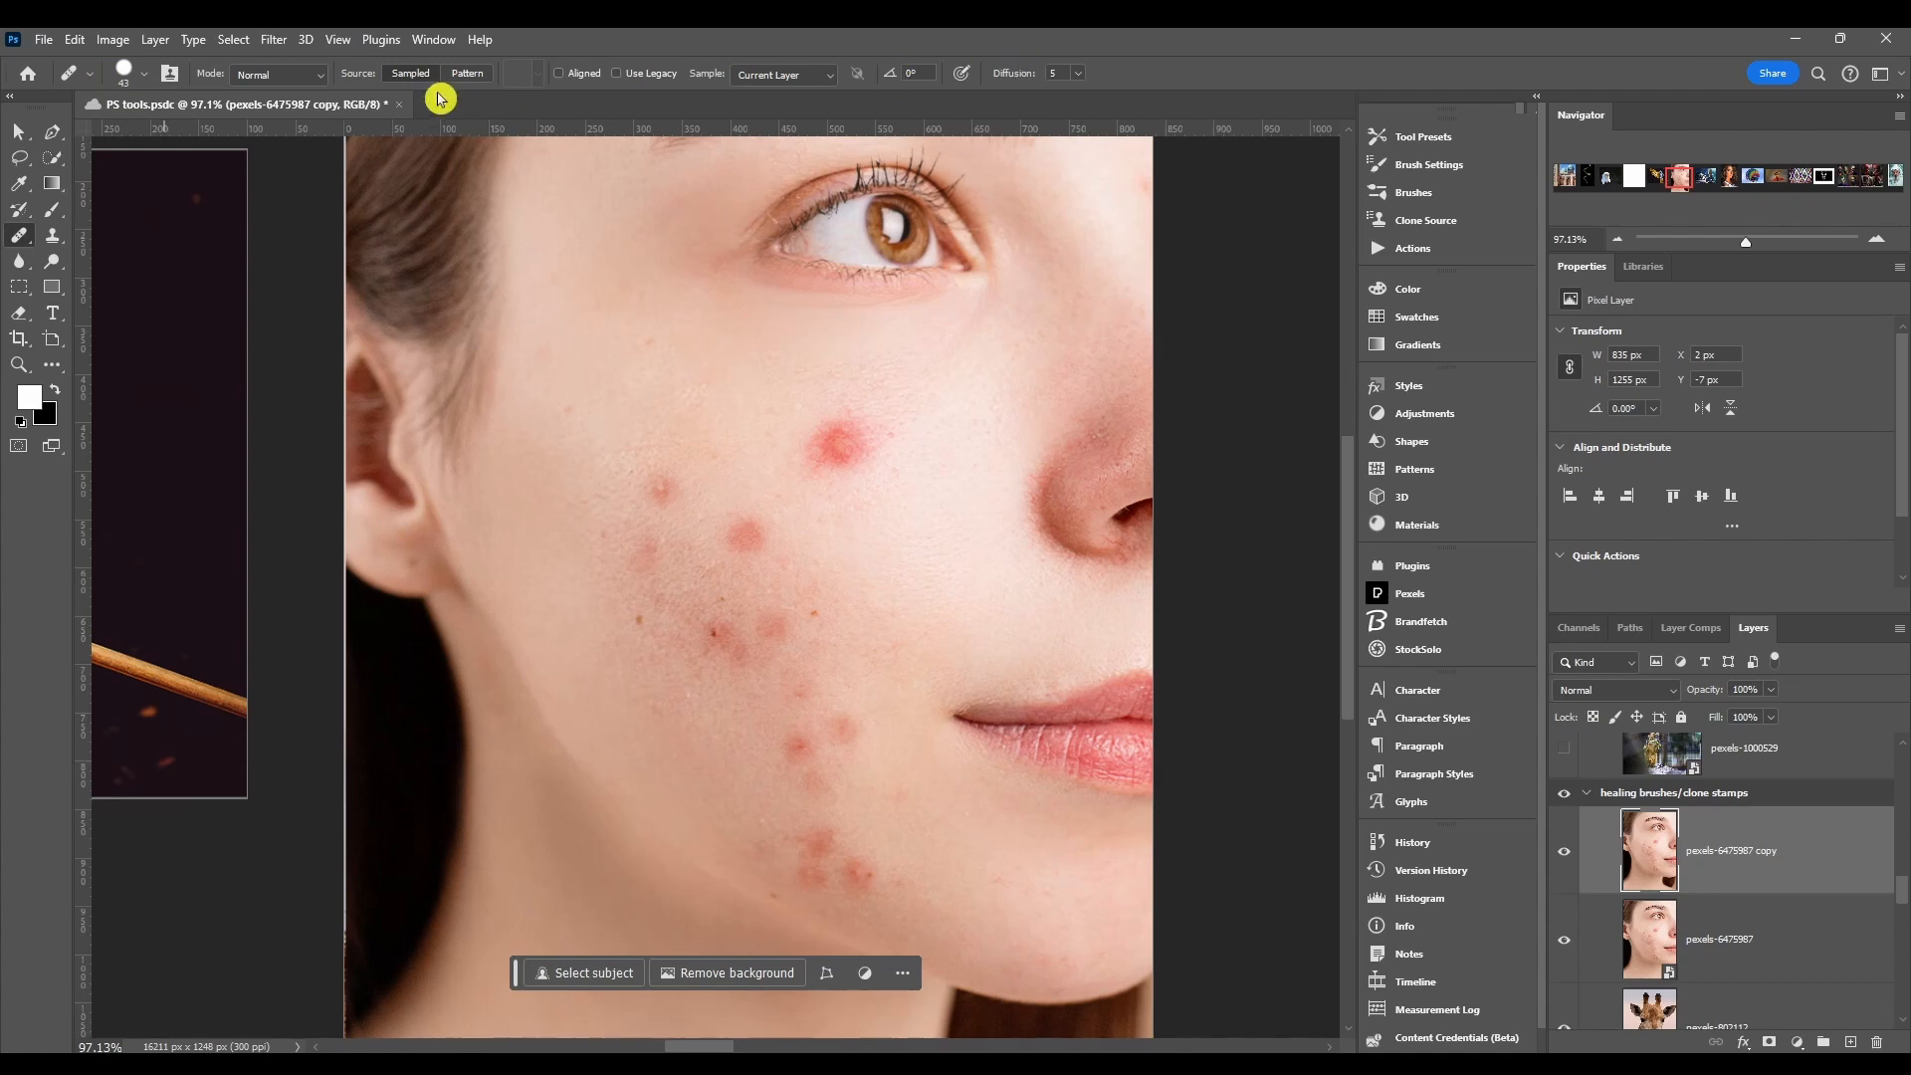
Step: Review the Healing Brush presets and its size, hardness, spacing, angle and roundness options
click(92, 75)
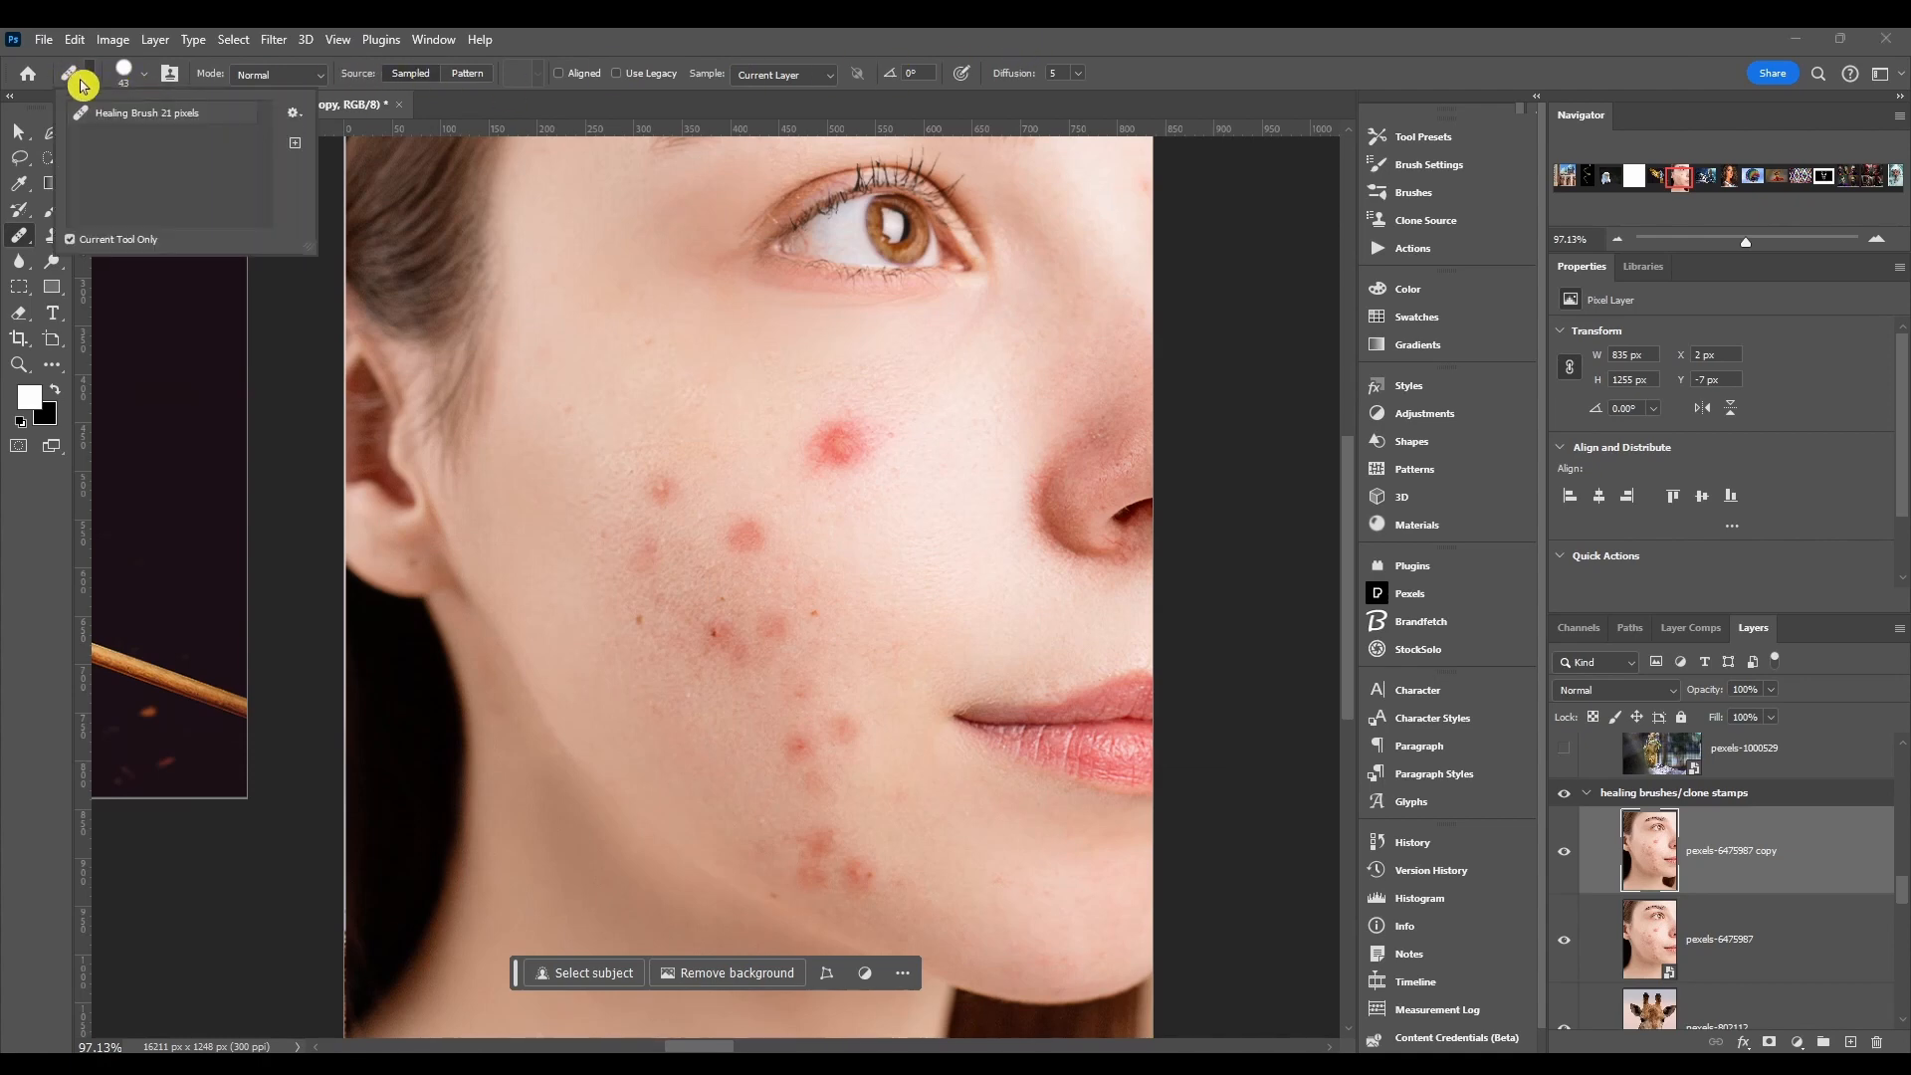
click(92, 75)
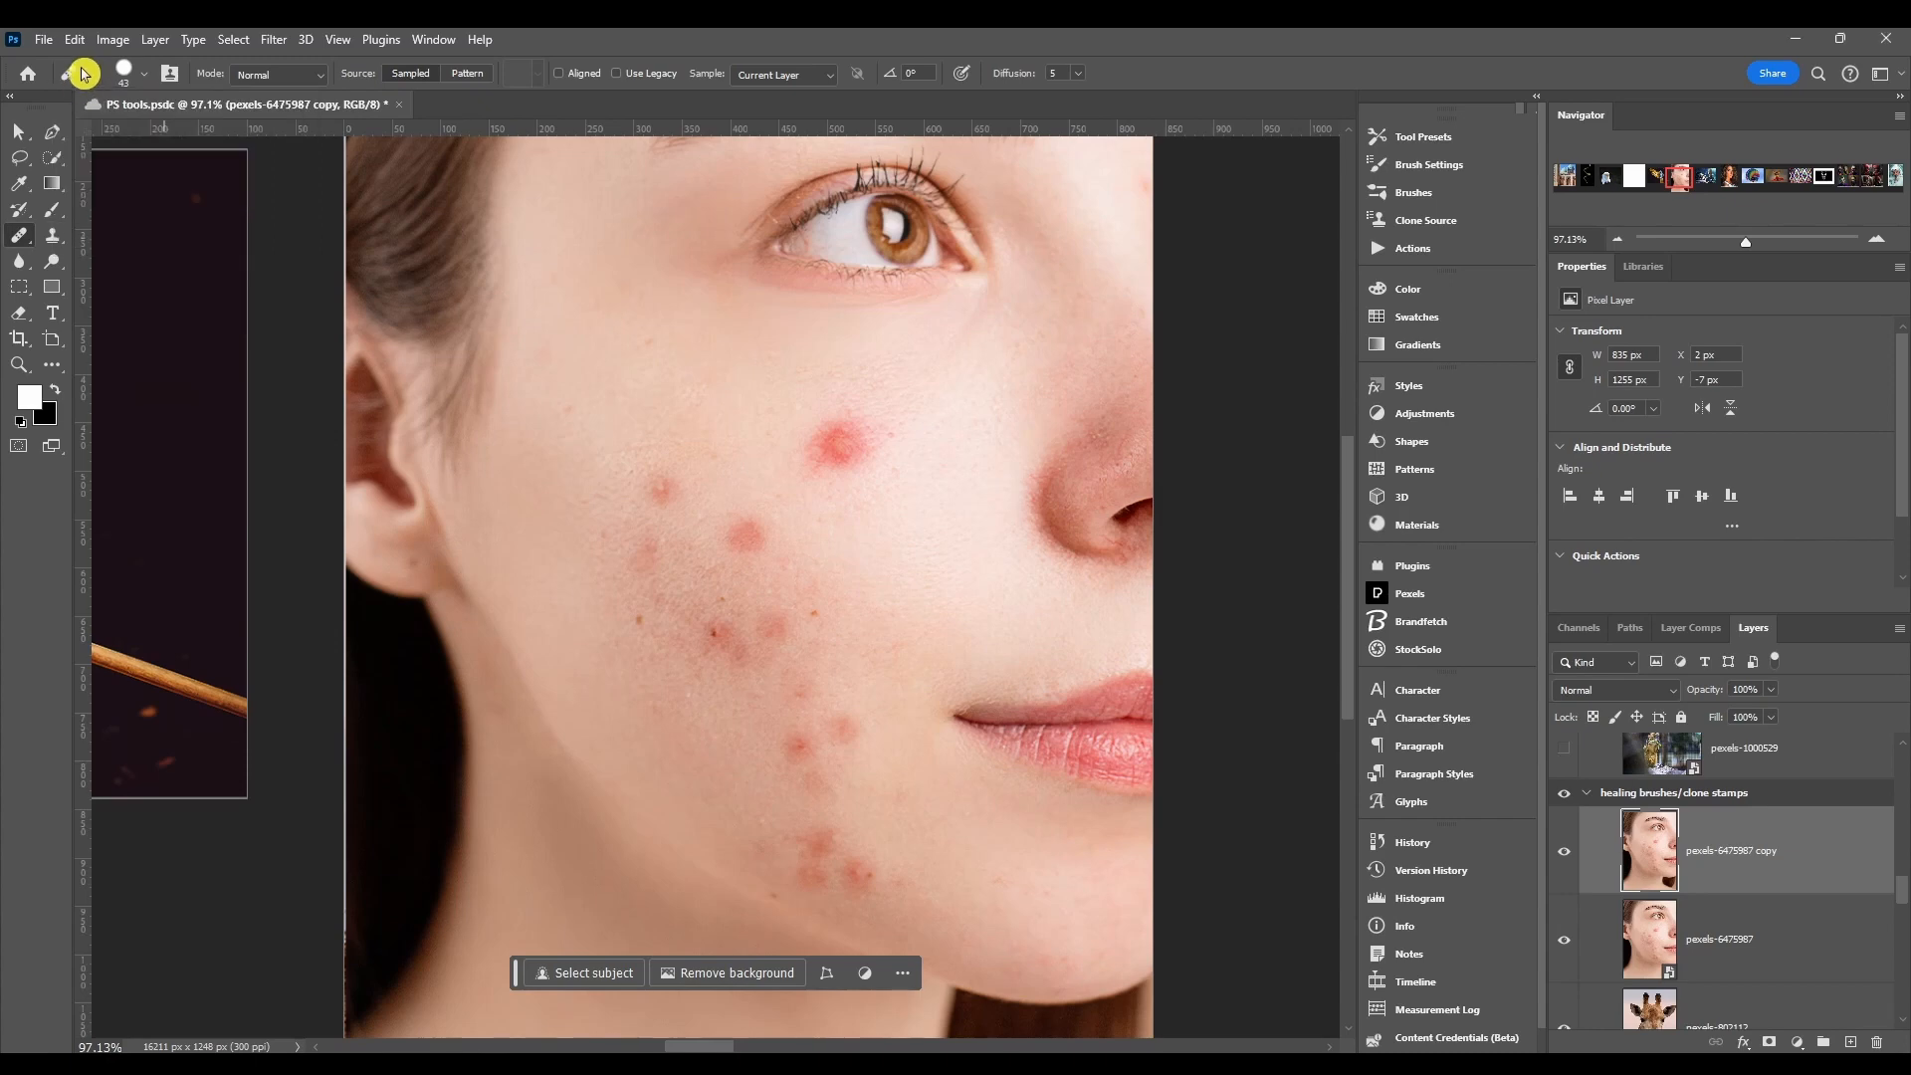
click(150, 79)
click(142, 79)
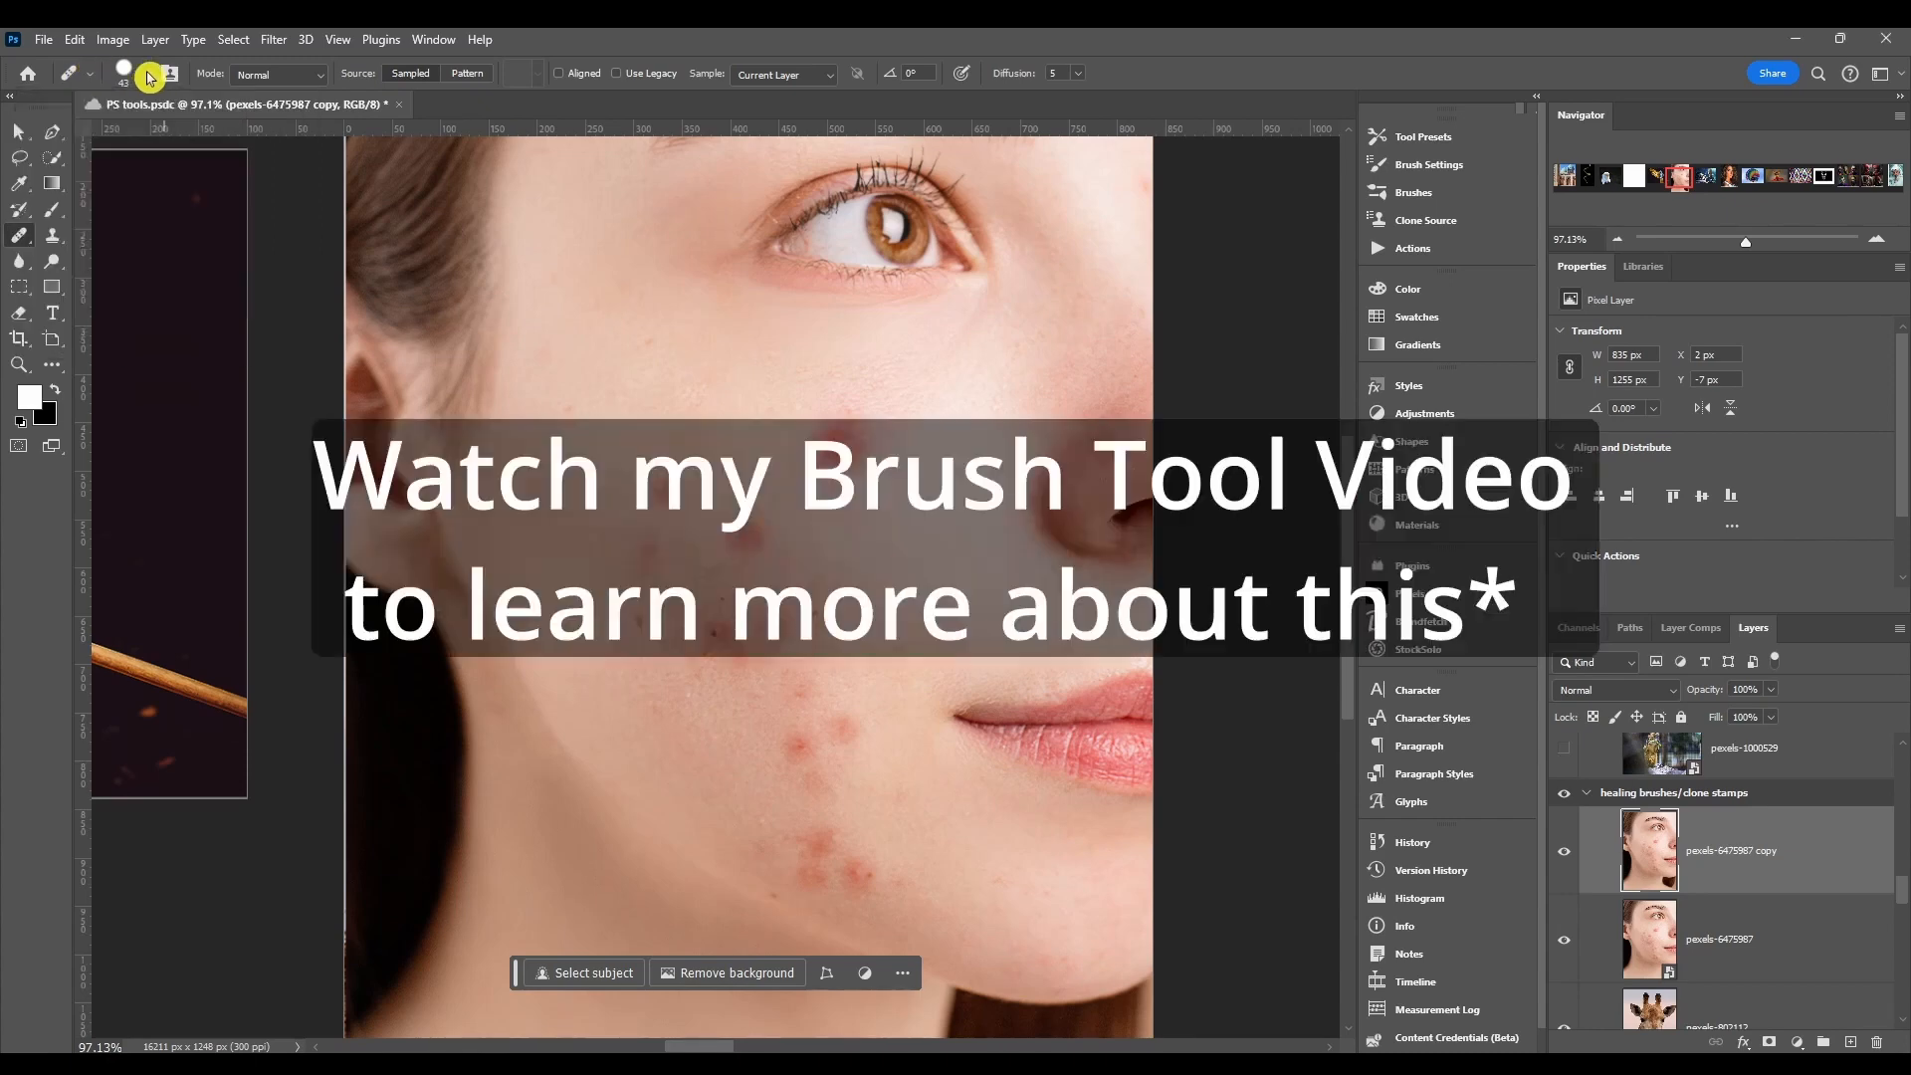
click(143, 80)
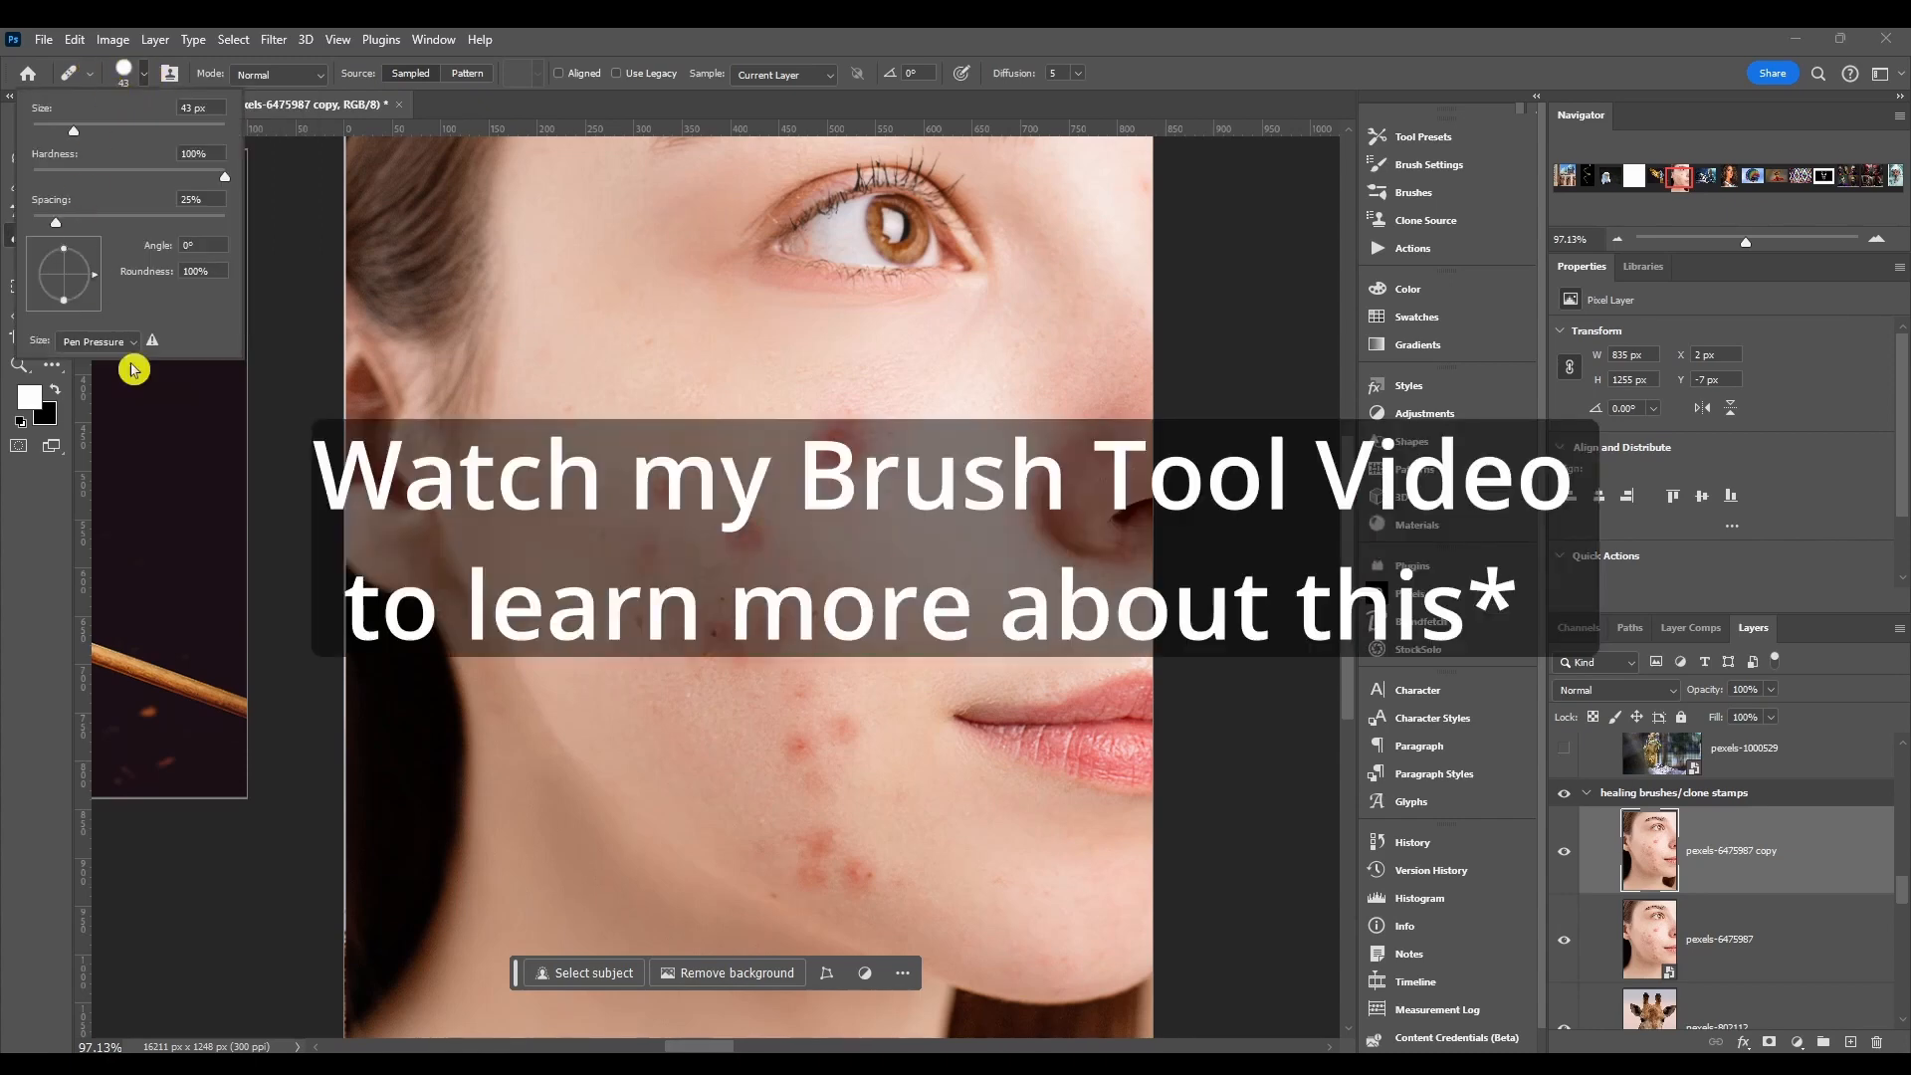
click(179, 83)
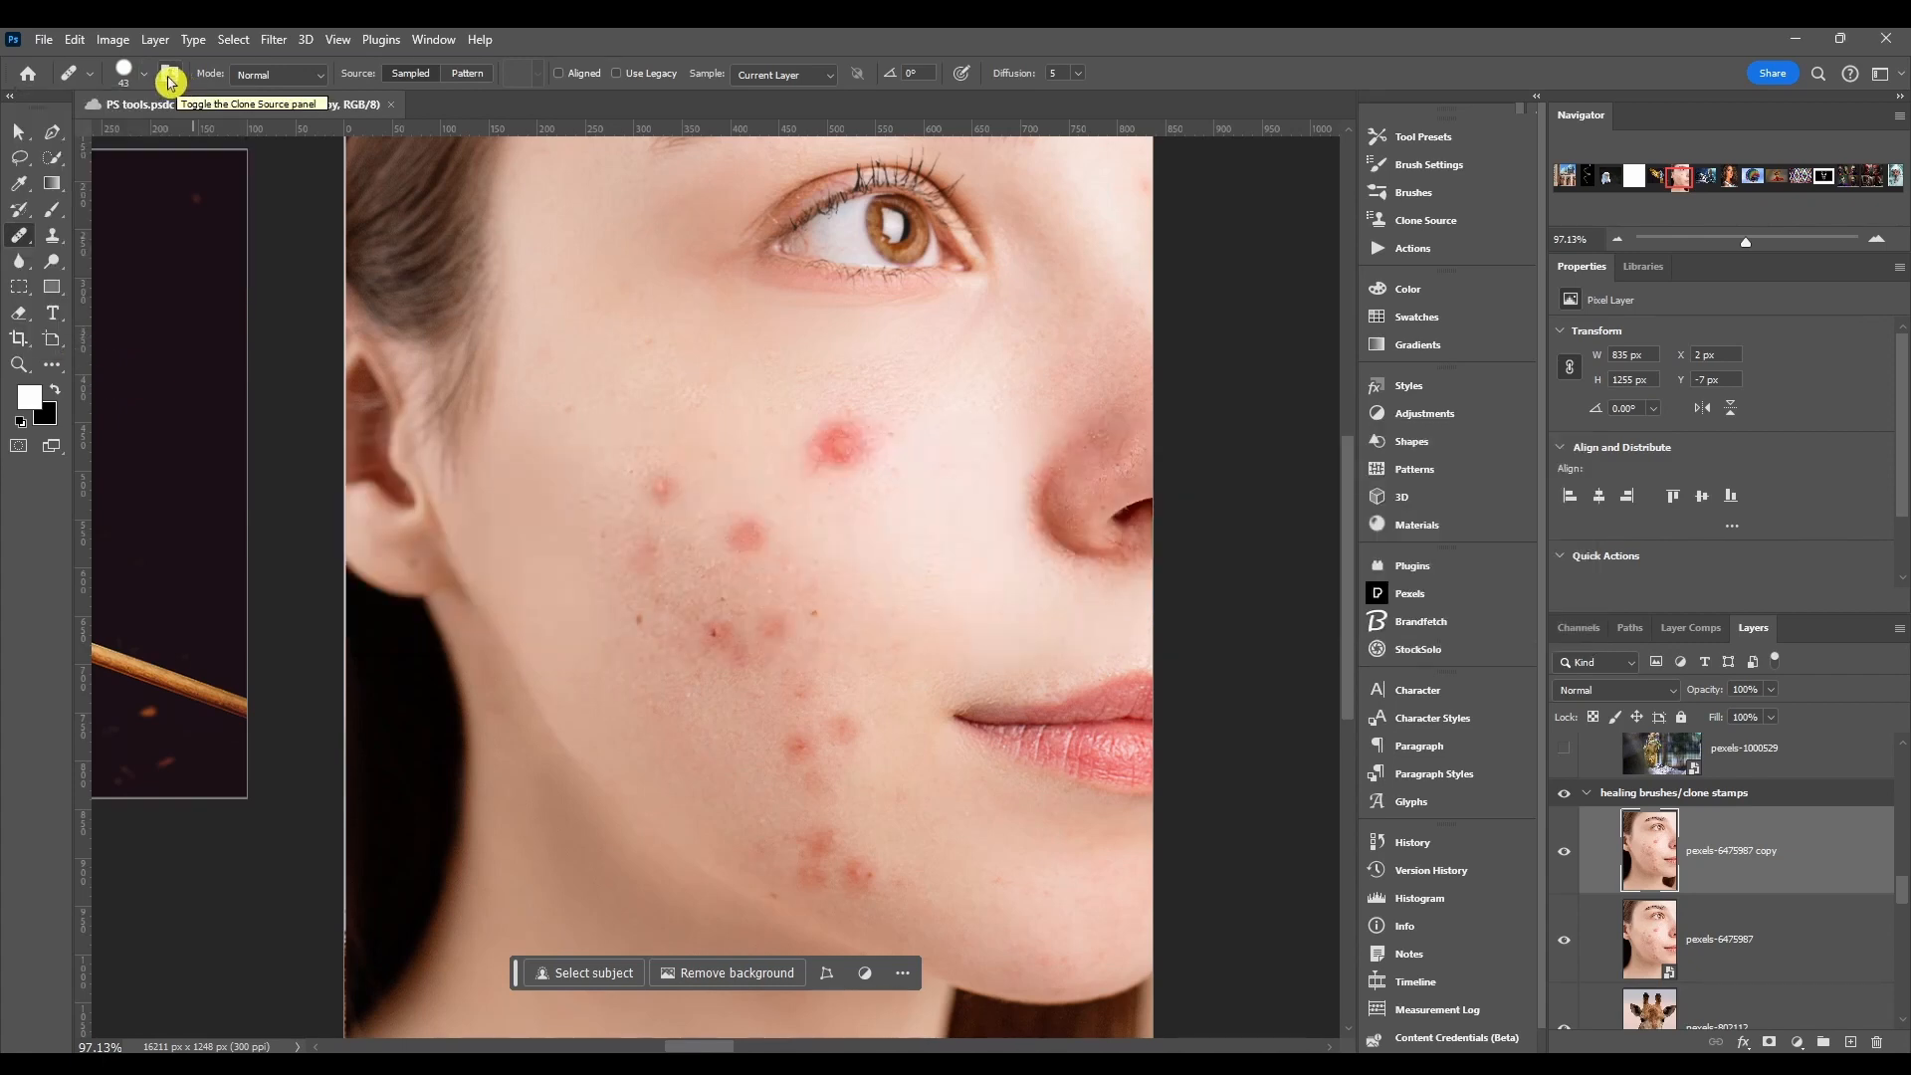
Step: Store clear skin near the temple as the second clone source and the cheek beside the nose as the third
click(169, 81)
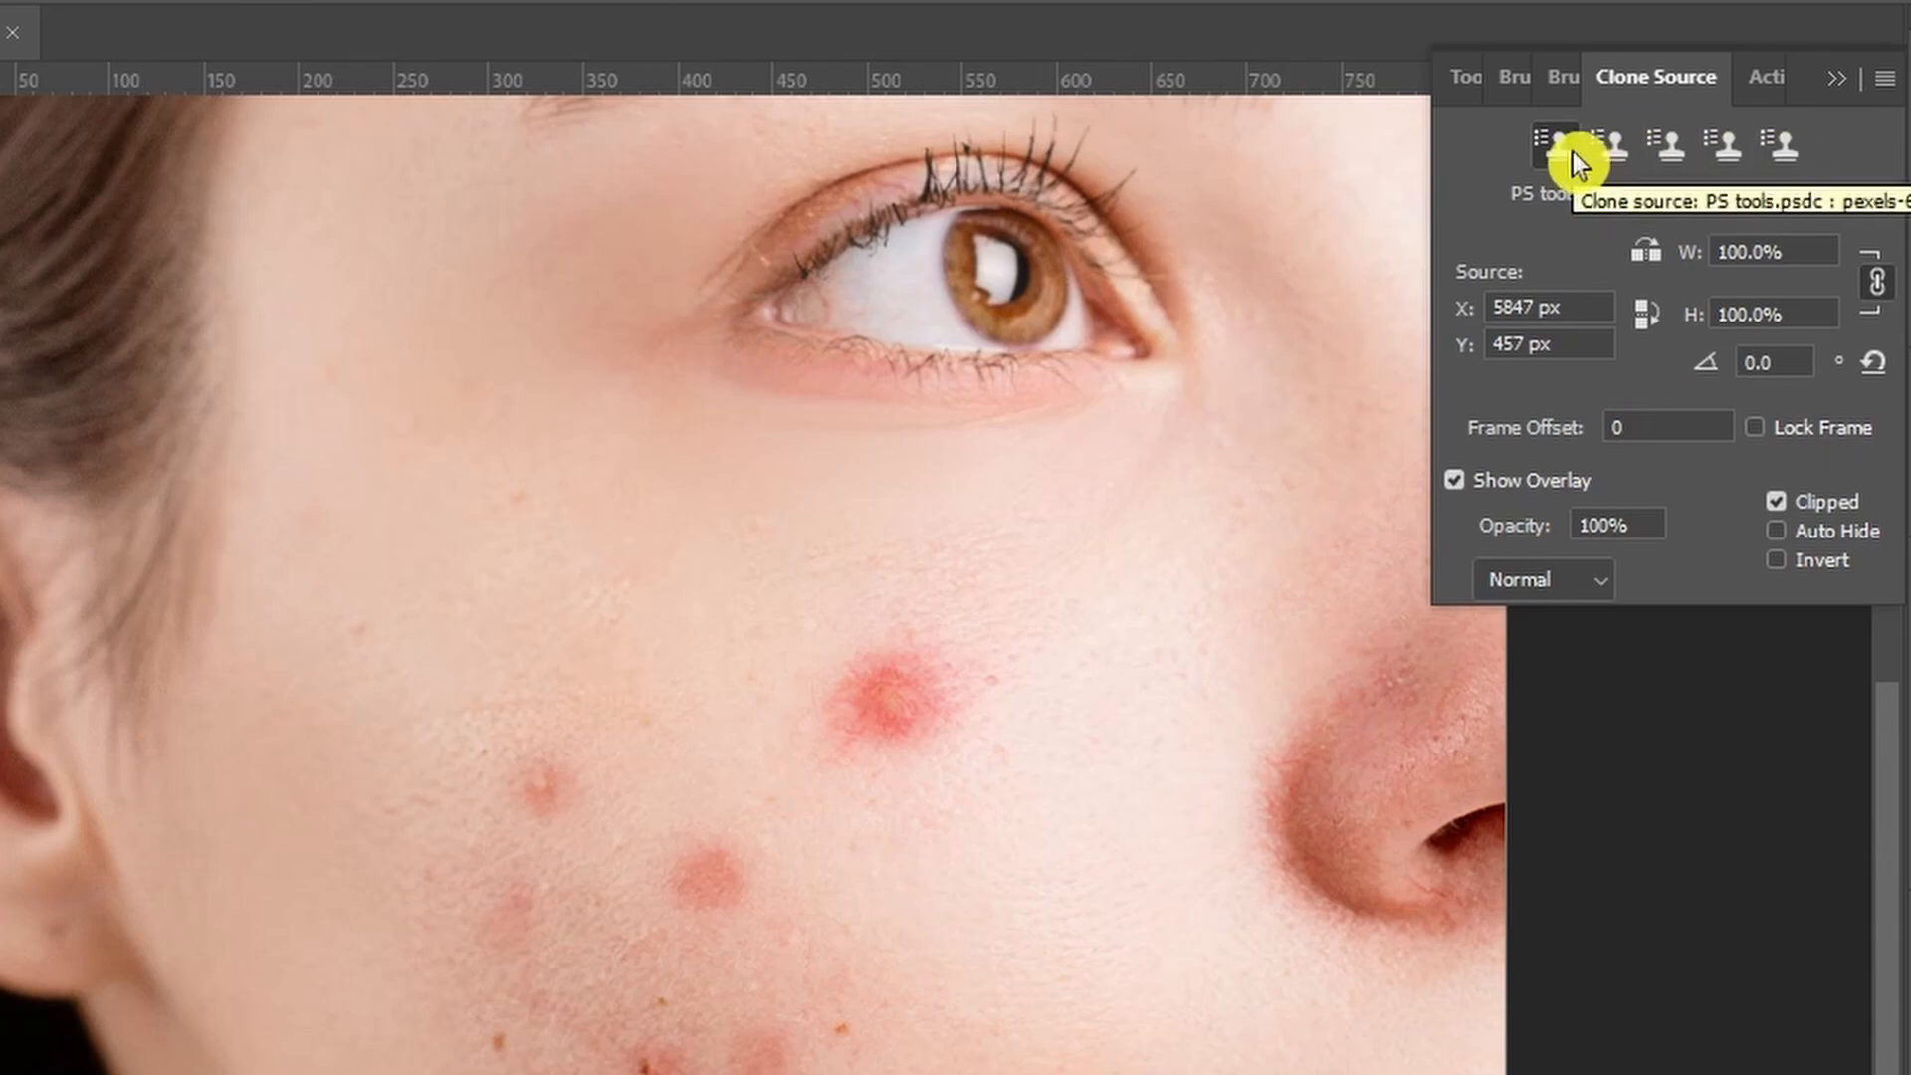
click(1609, 151)
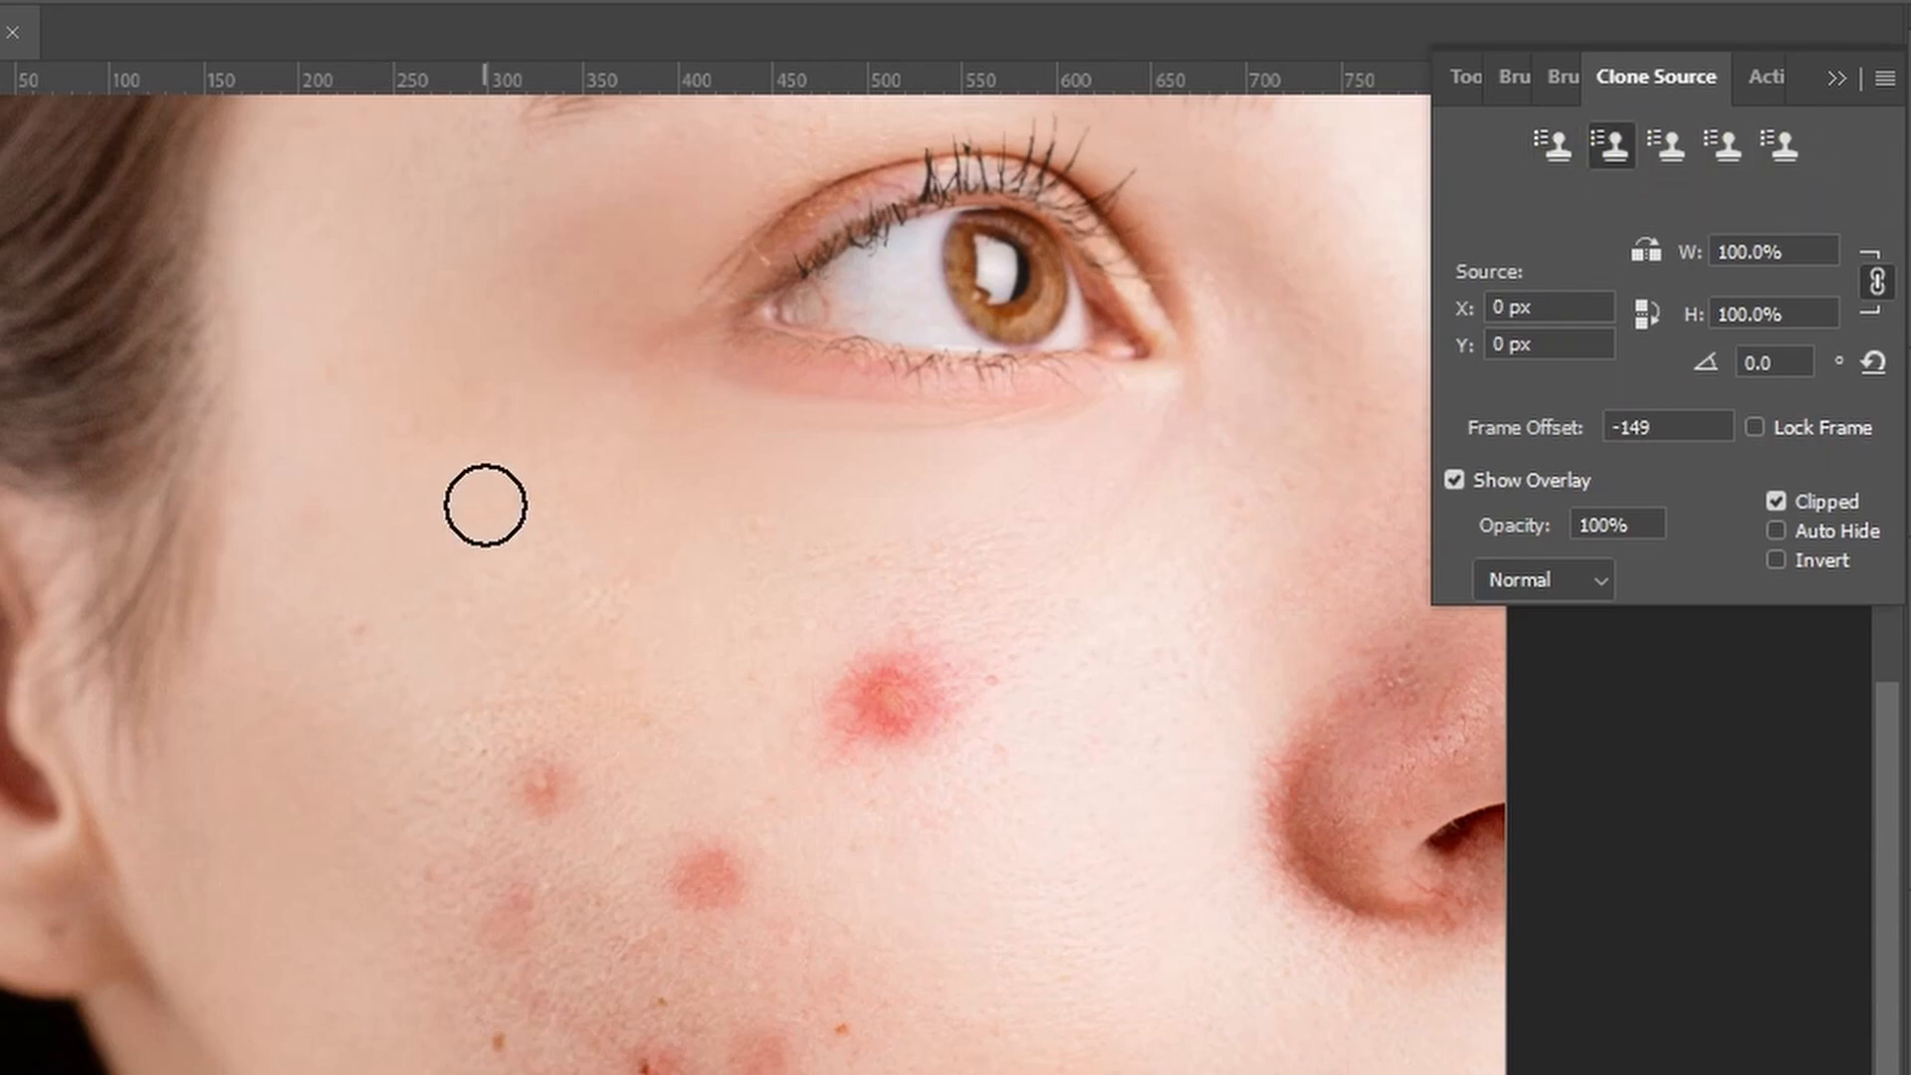
alt+click(442, 431)
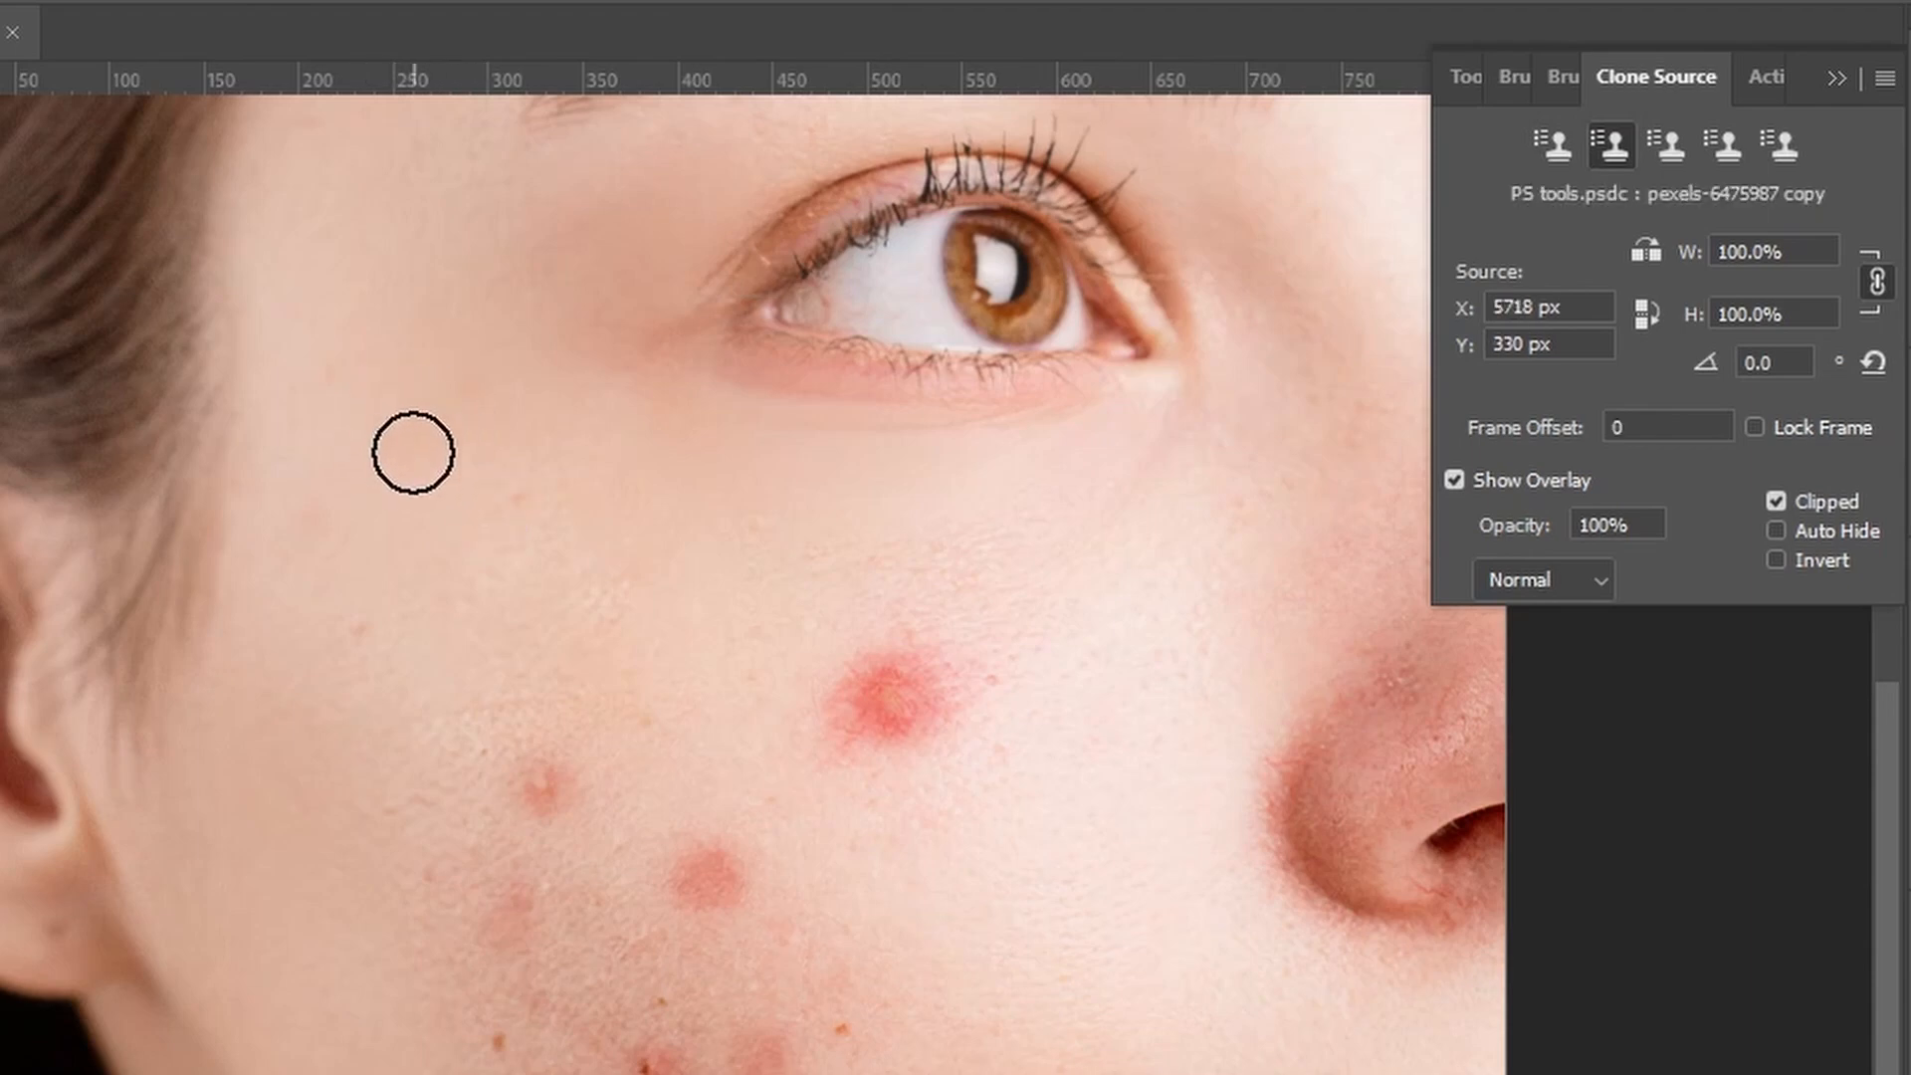
click(1674, 148)
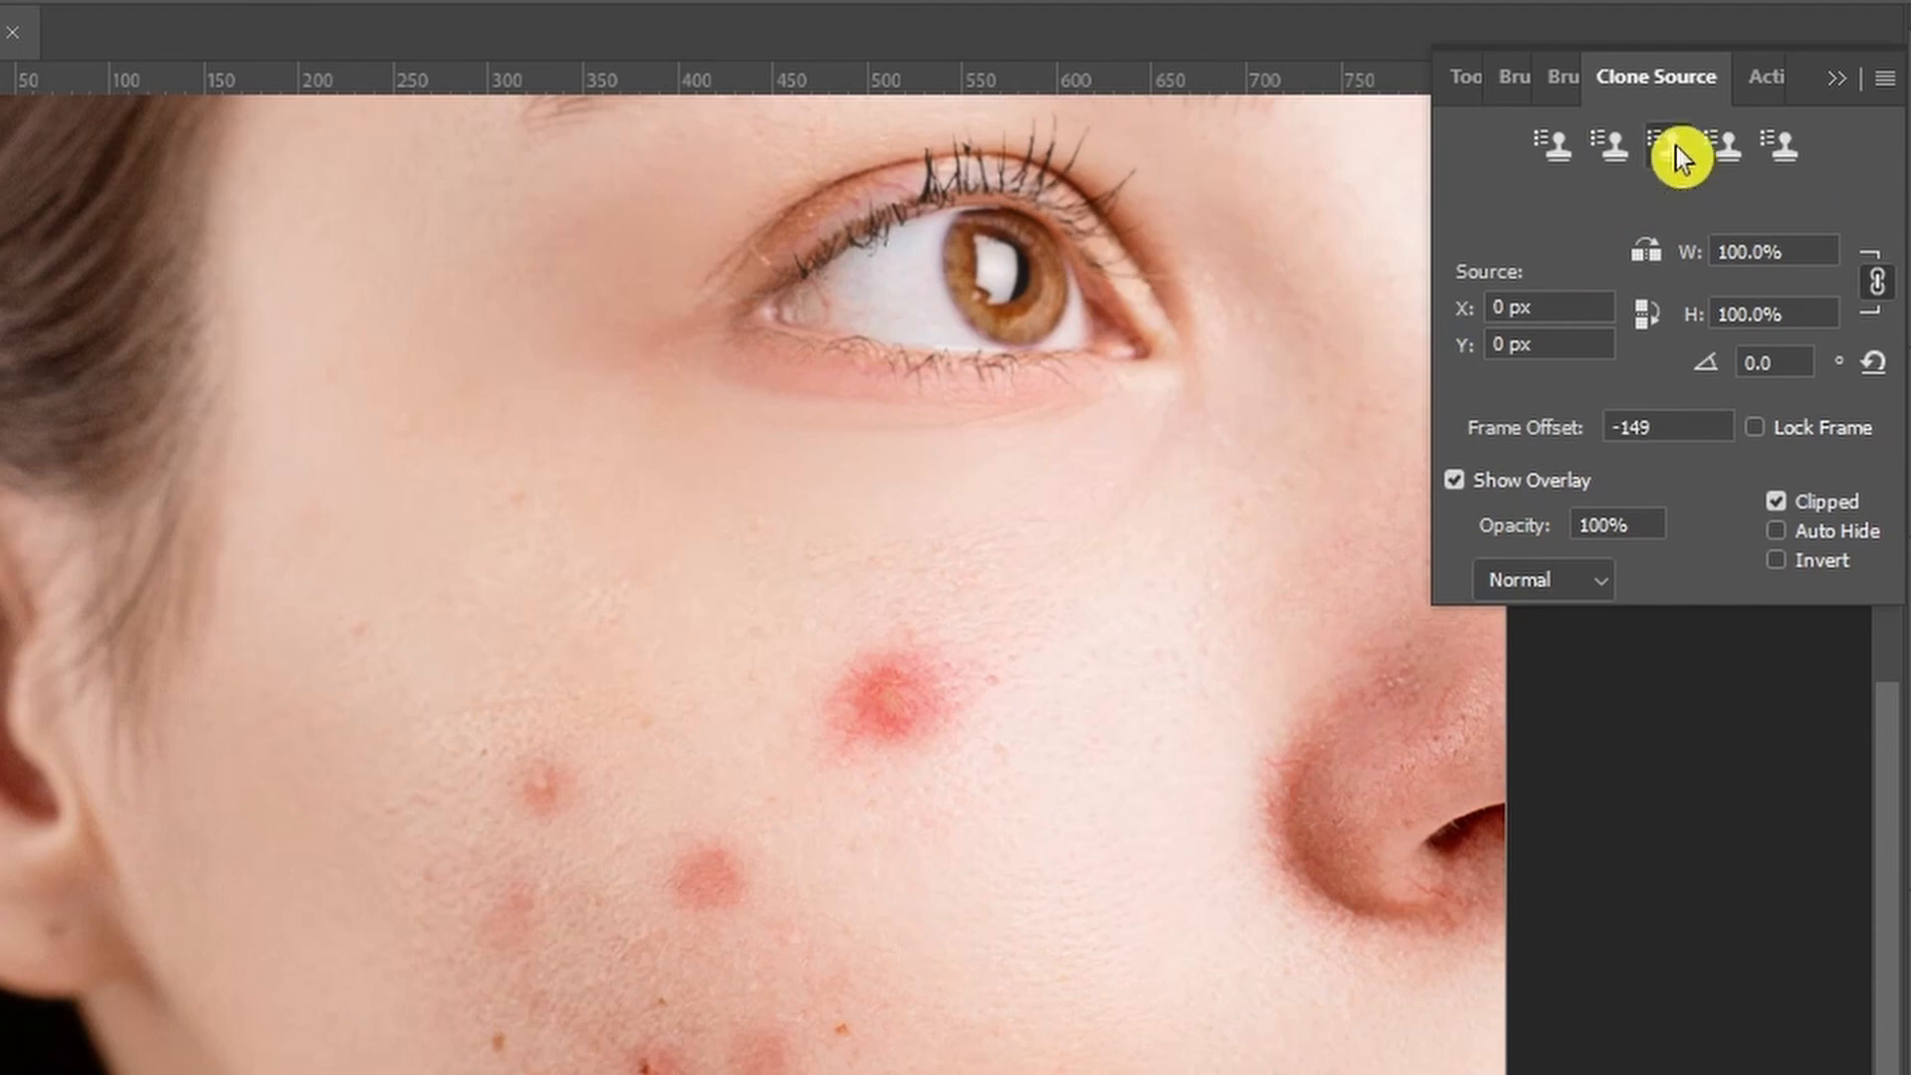
alt+click(1155, 991)
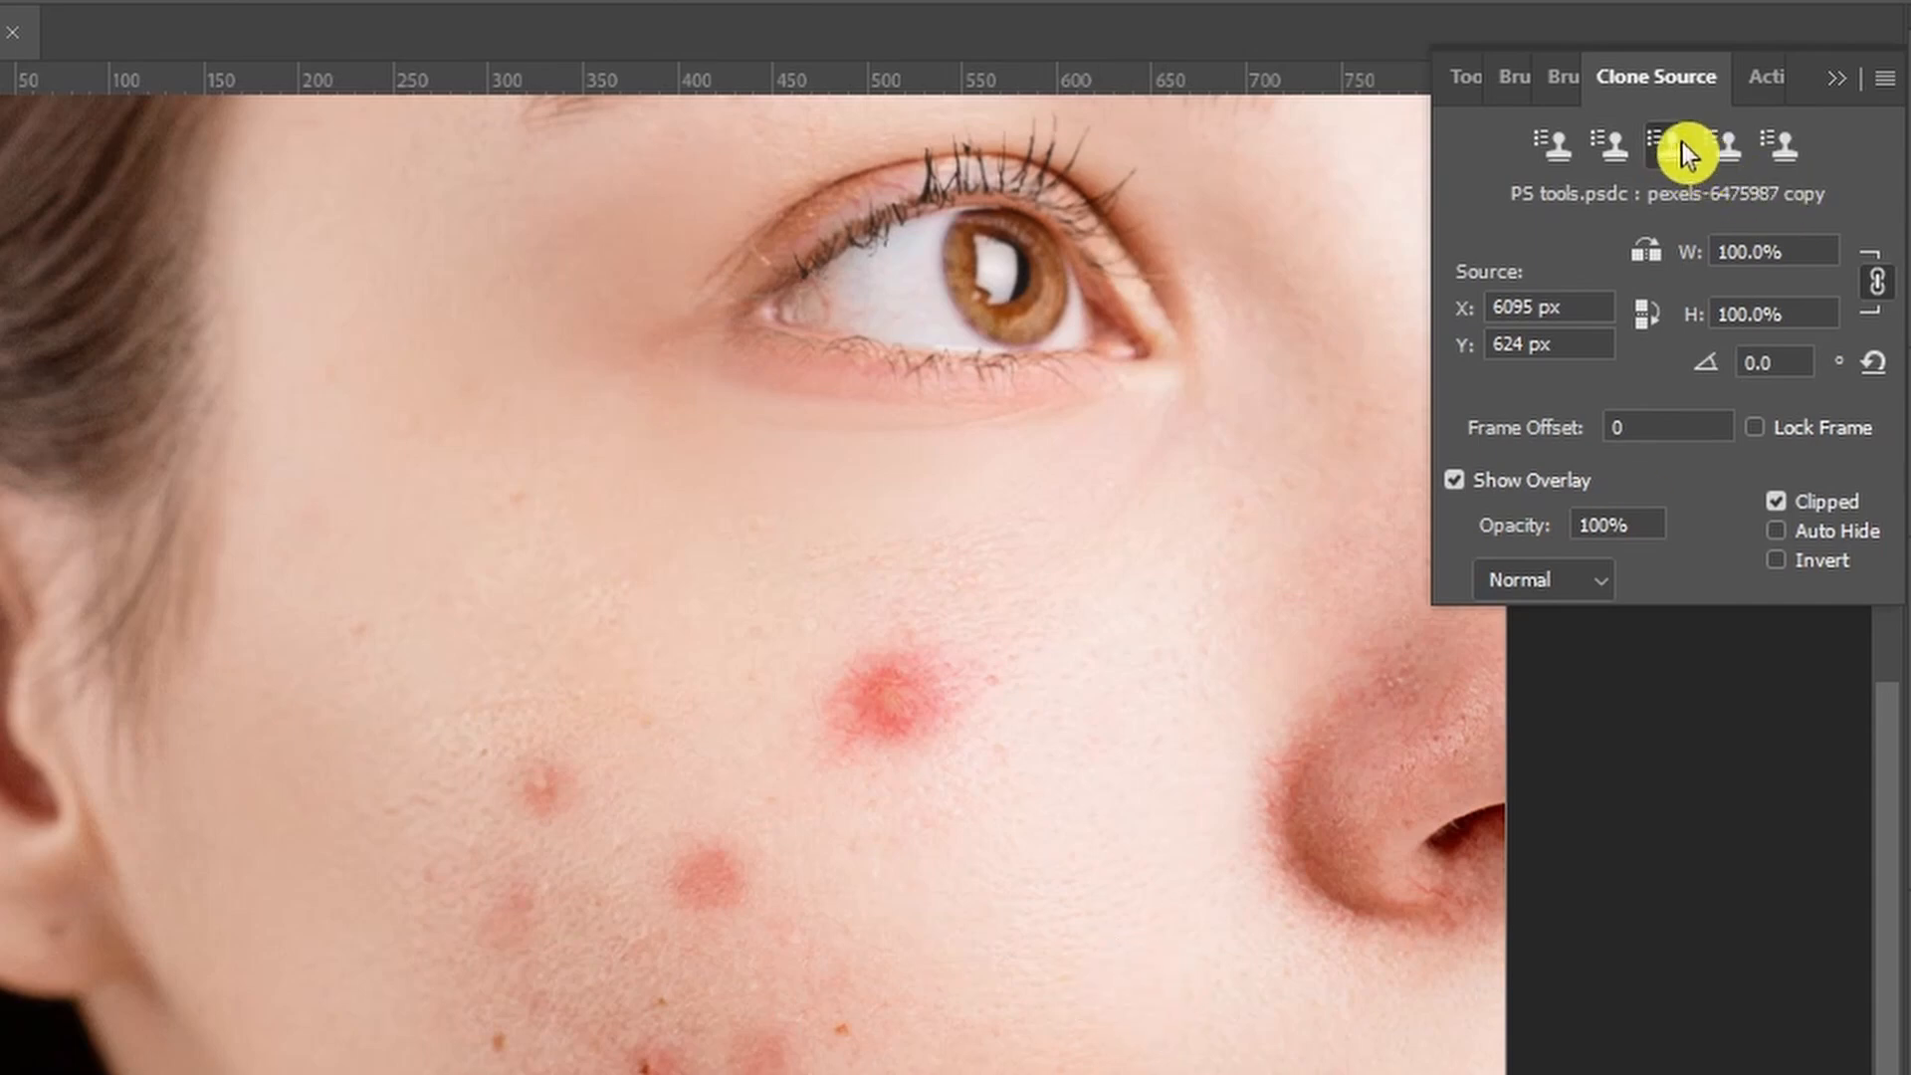
Step: Go through the other clone source slots and reselect the first clone source
click(1610, 150)
click(1723, 147)
click(1772, 147)
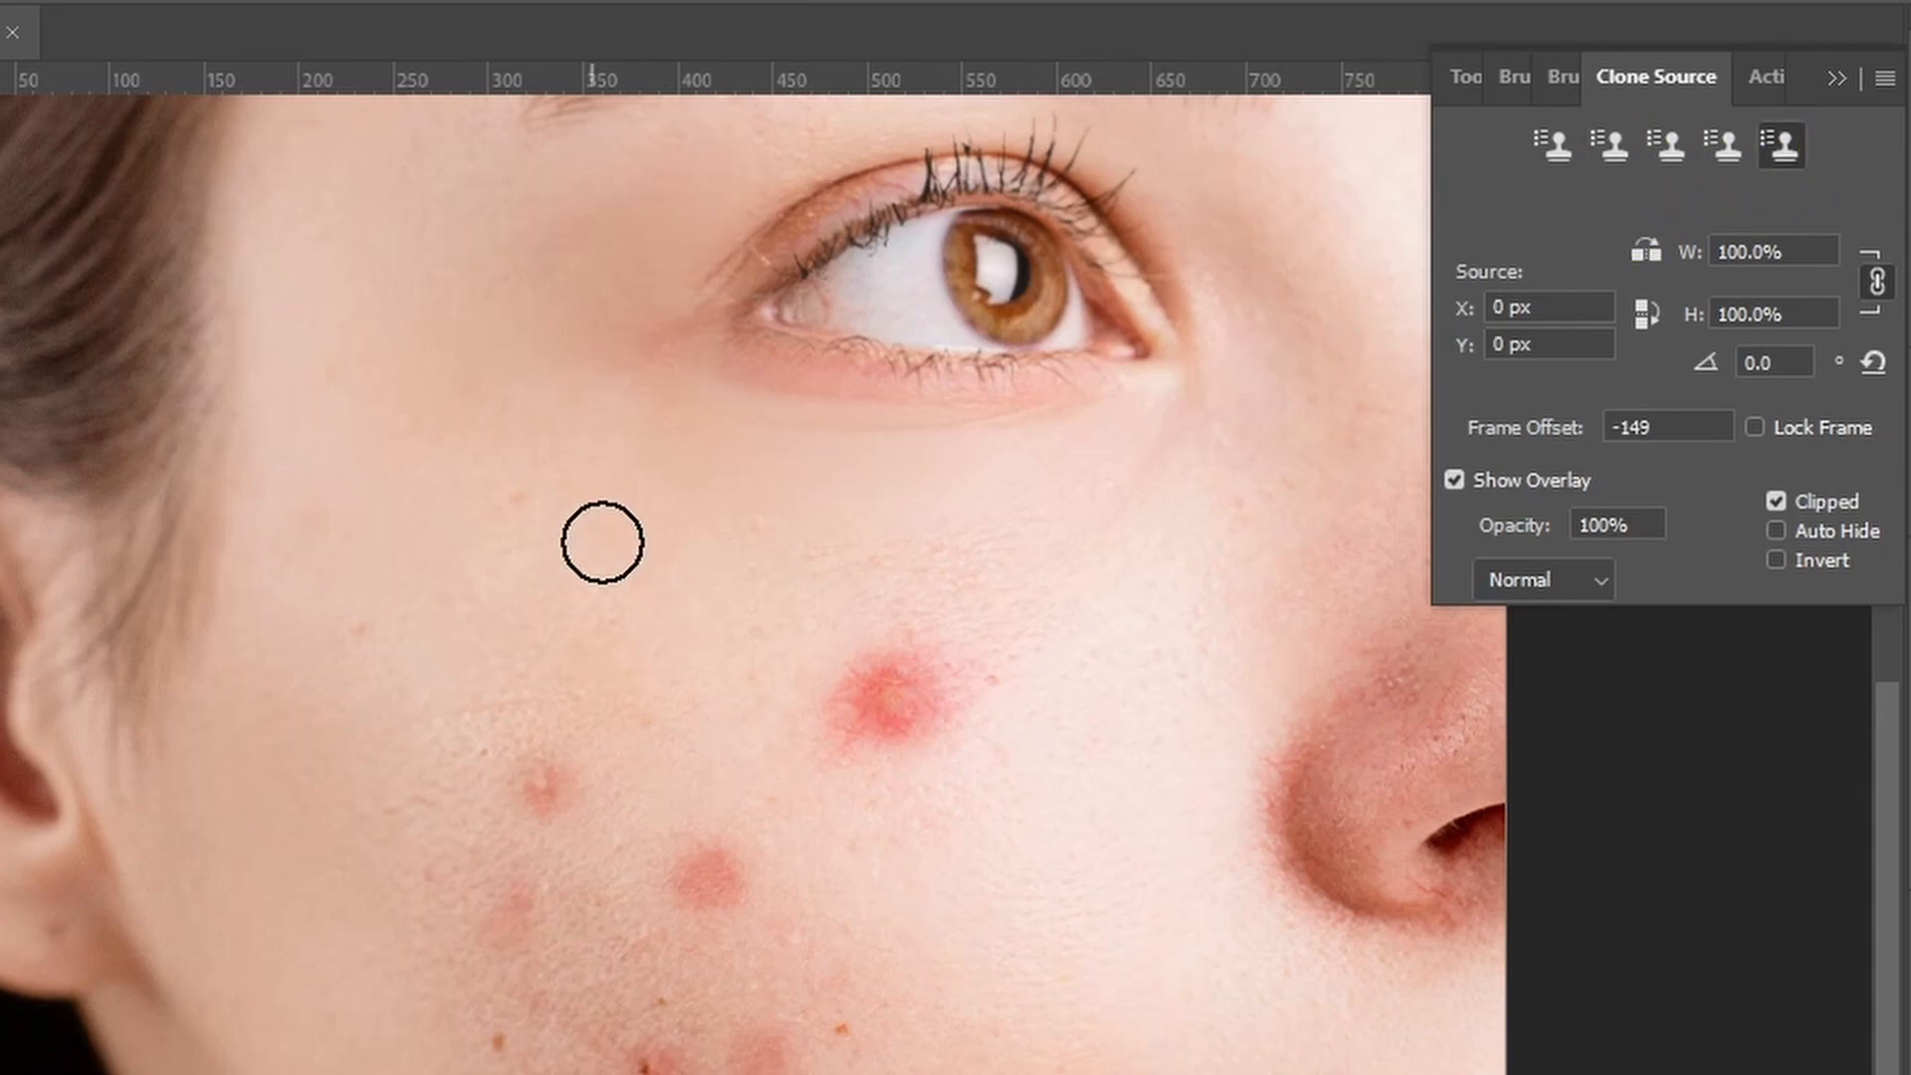
click(1563, 156)
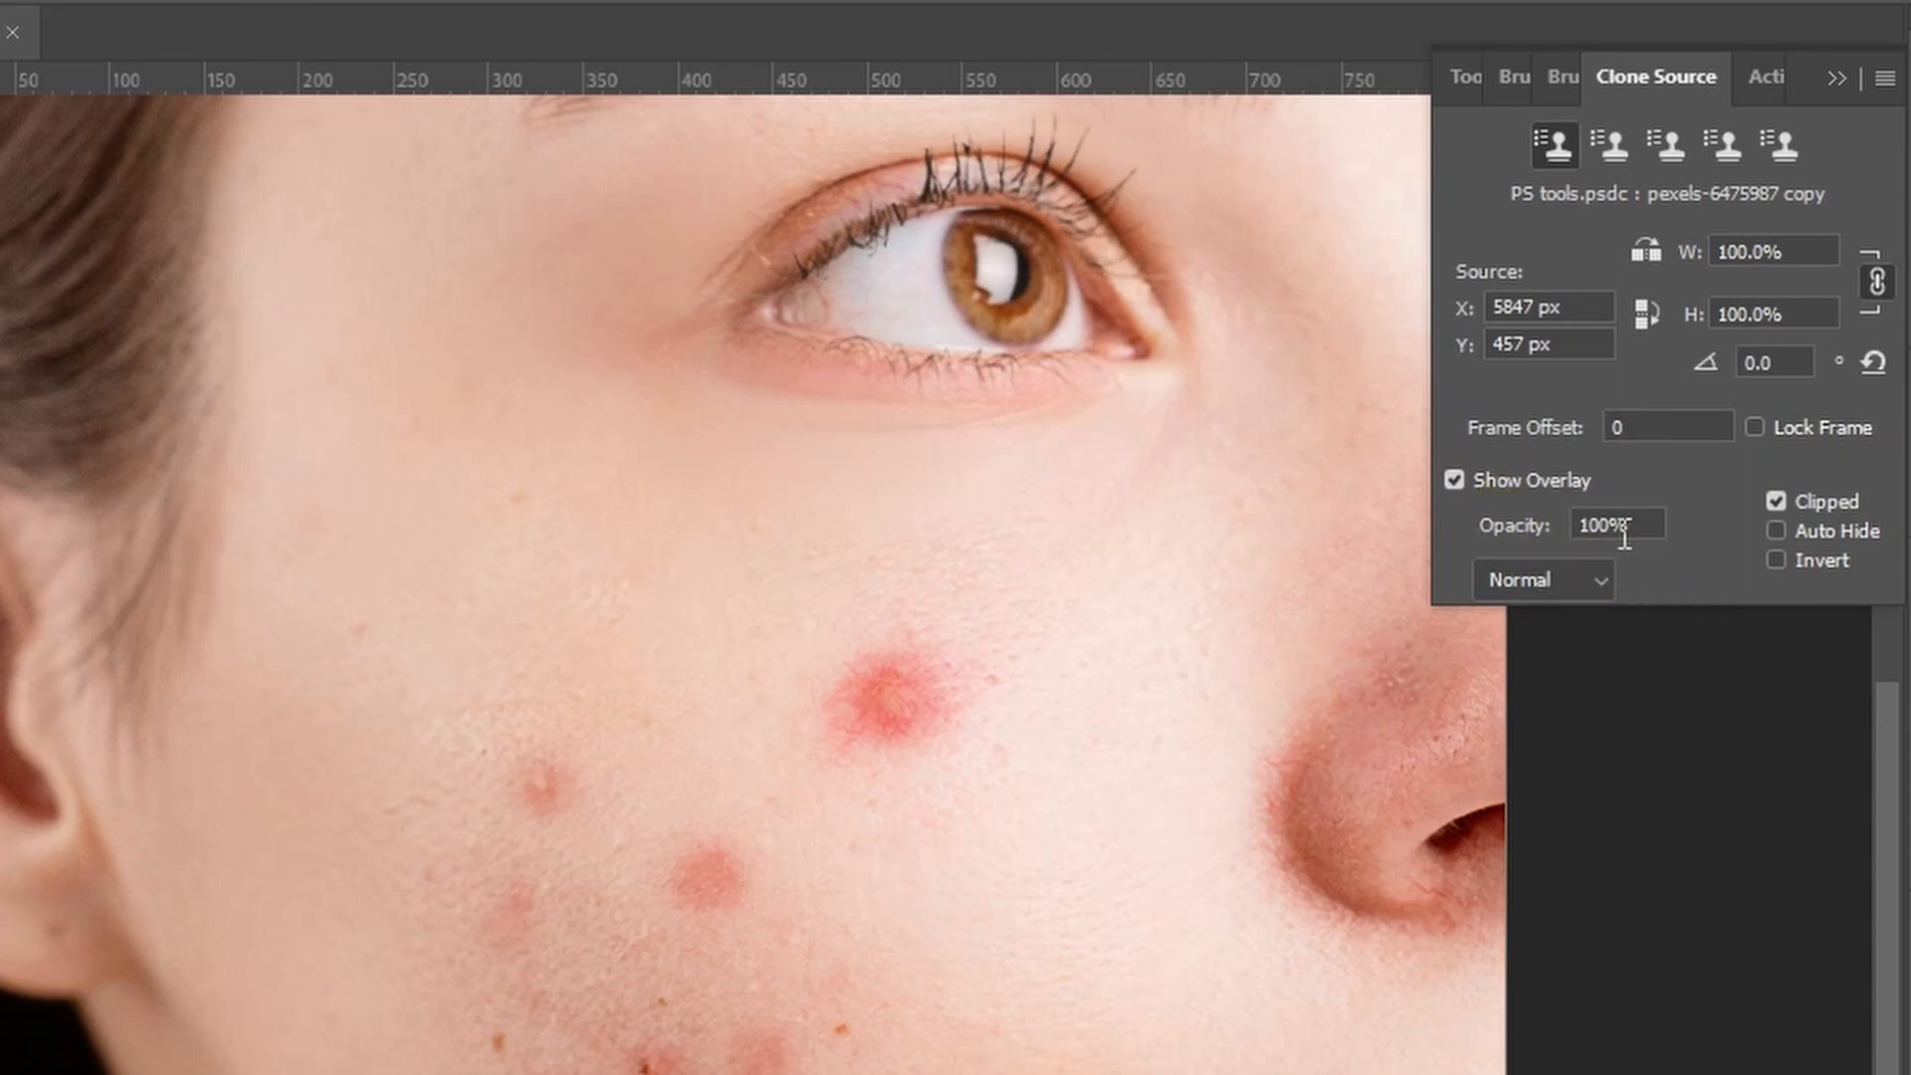
Step: Review the clone overlay's blend mode options and the Healing Brush's painting mode options
click(1563, 528)
click(1561, 580)
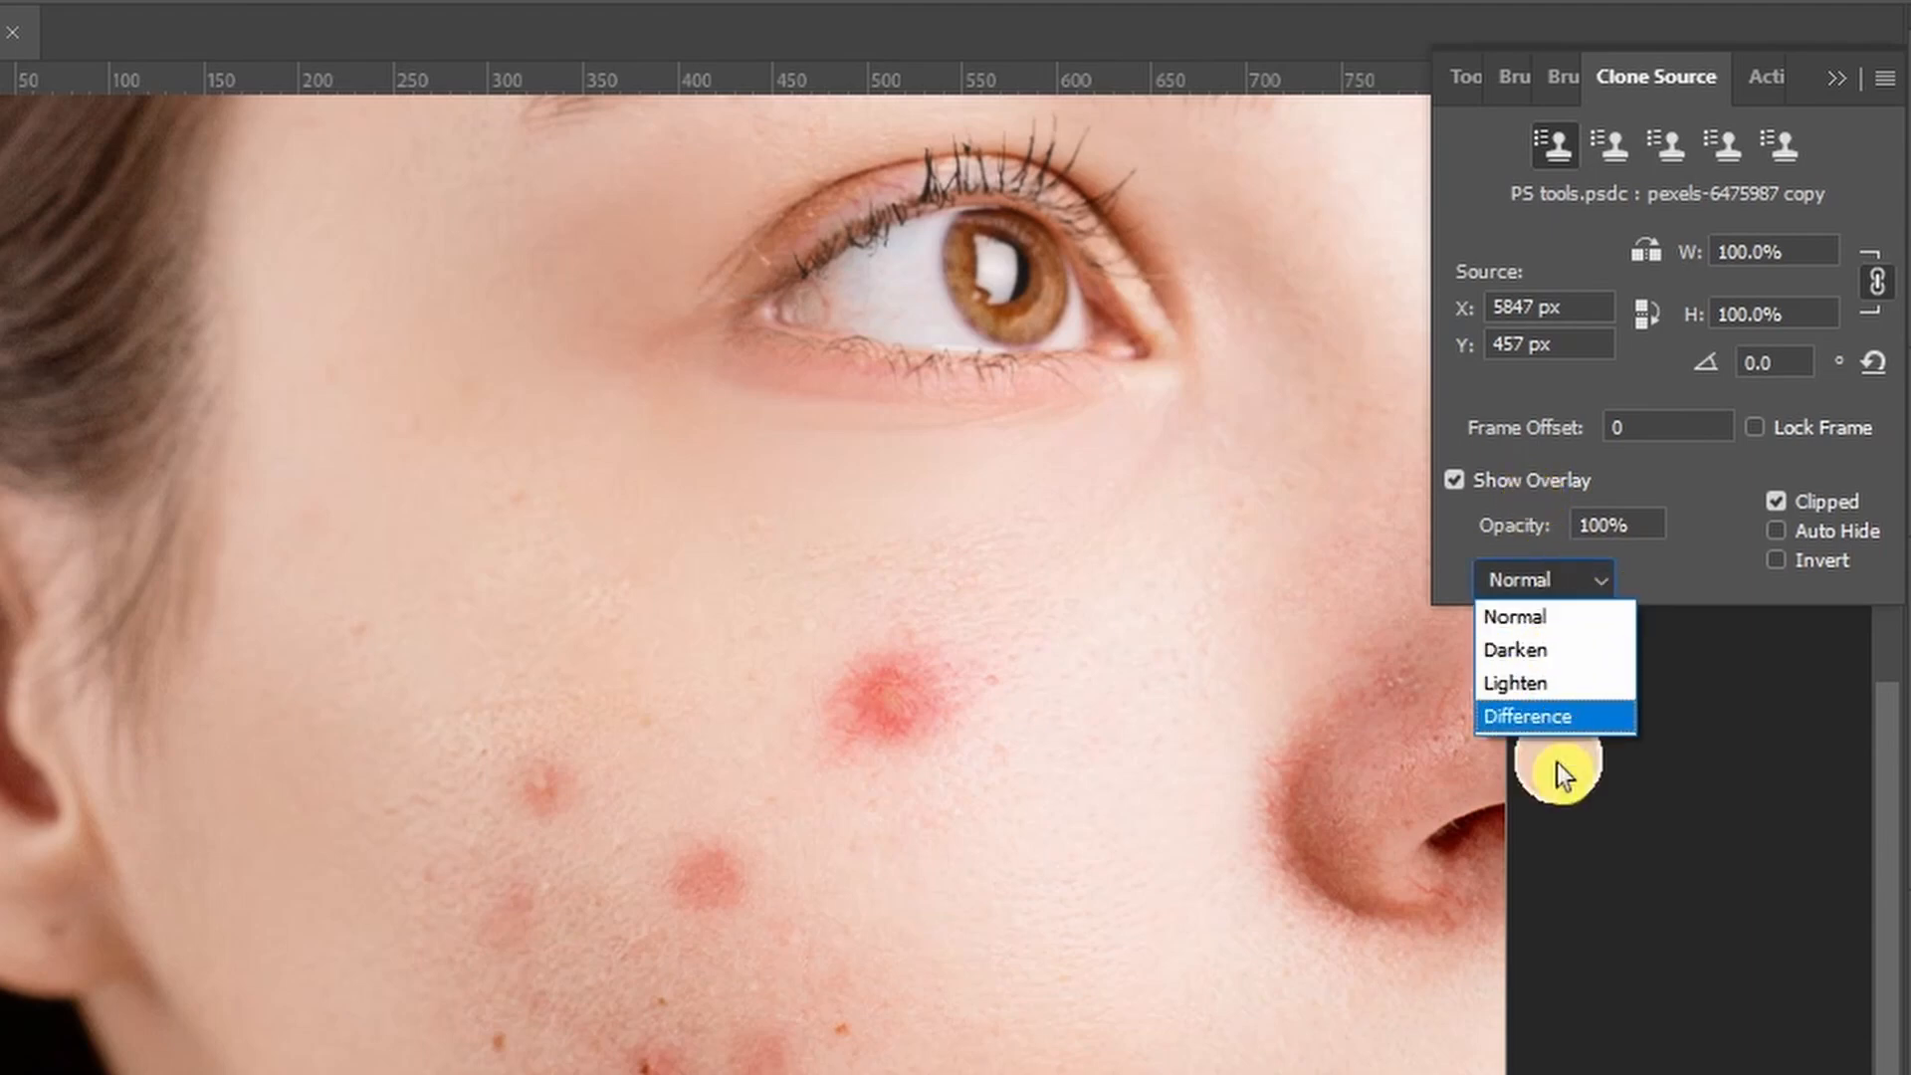
click(1682, 597)
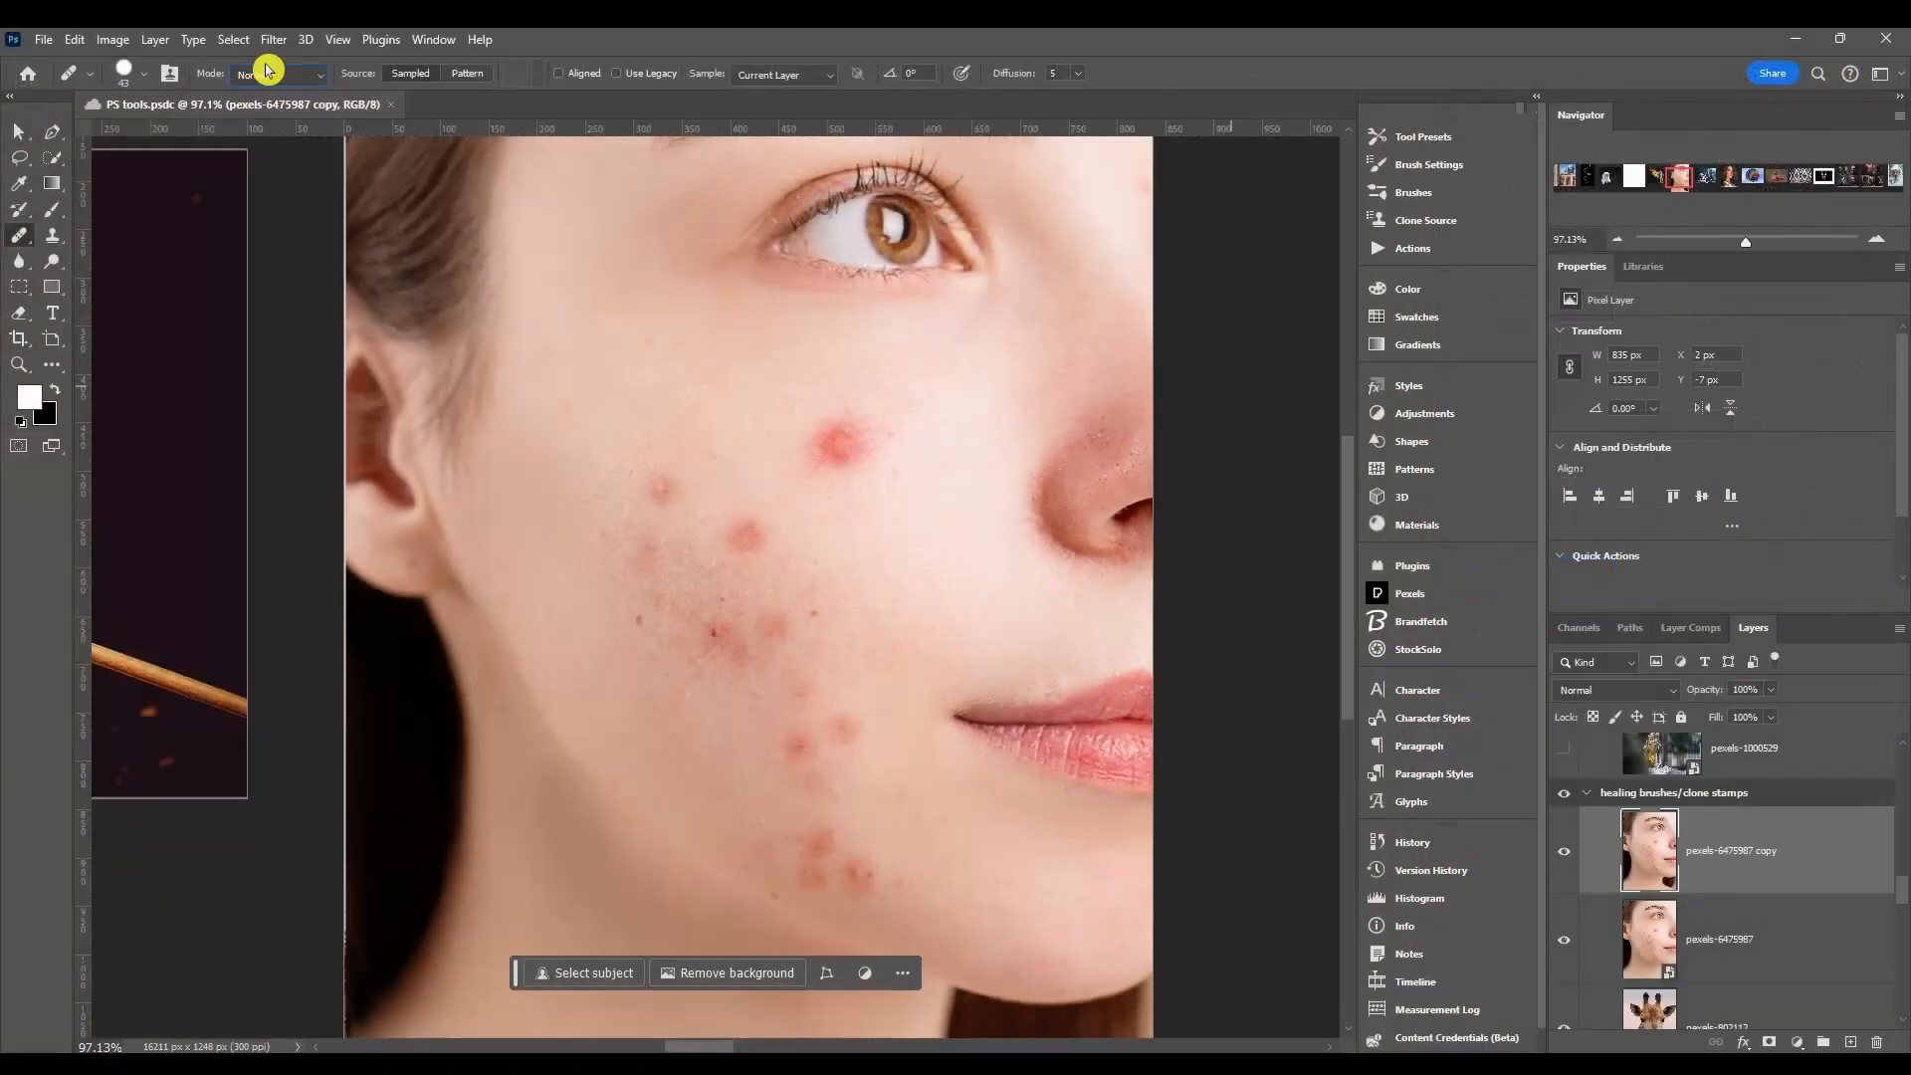
click(267, 74)
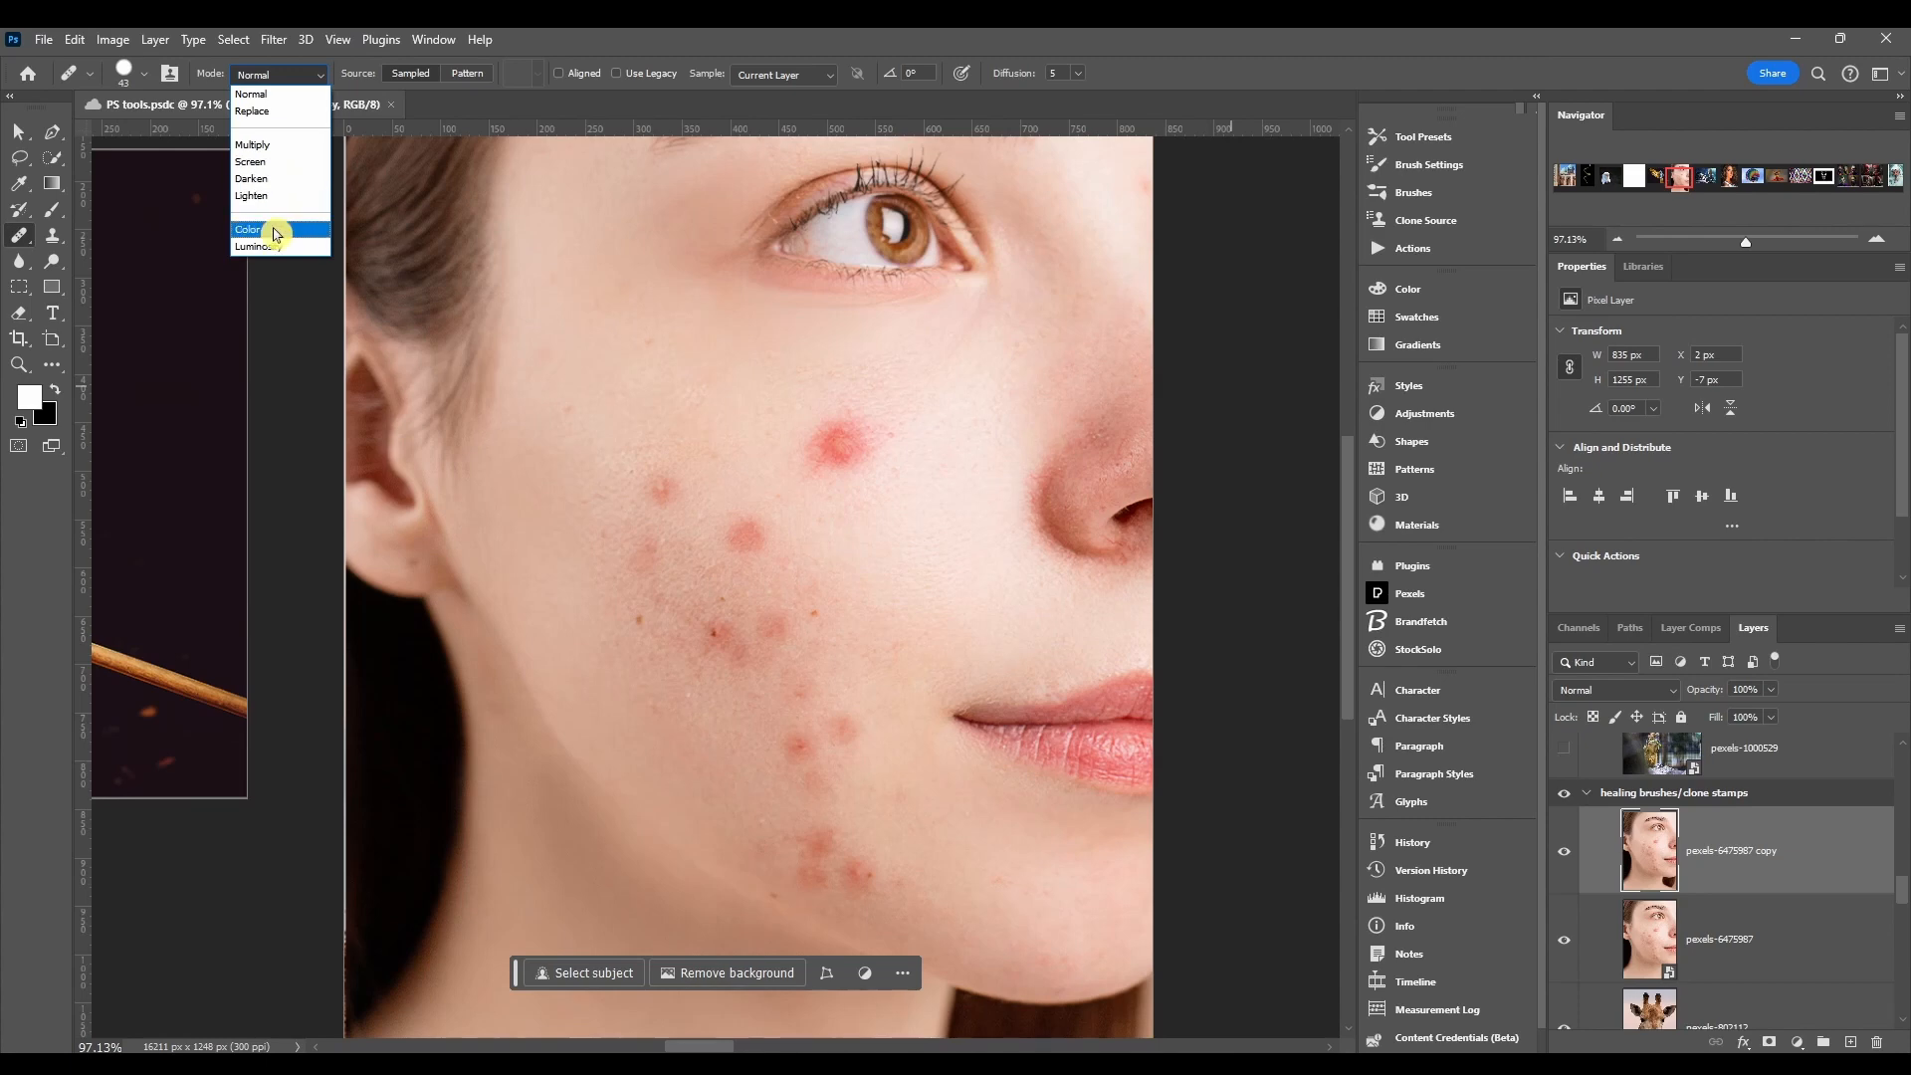
click(296, 79)
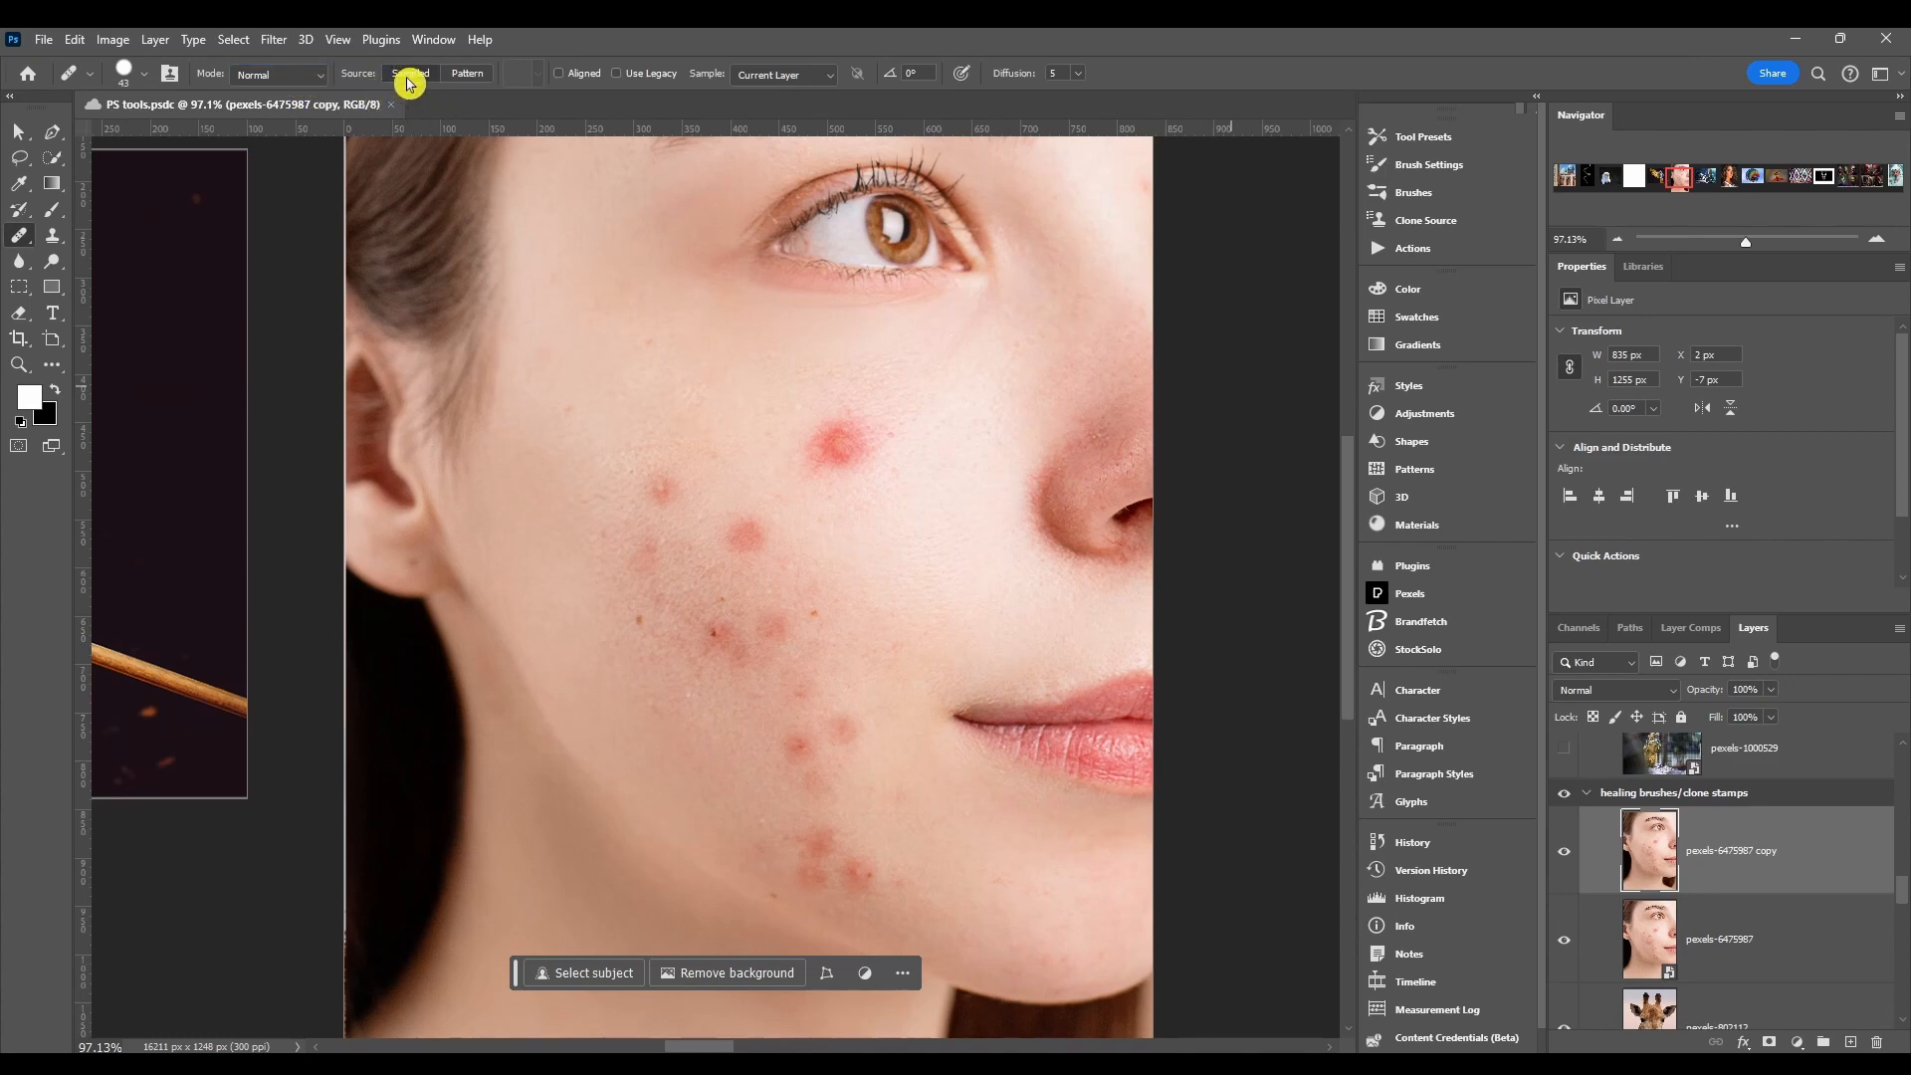
Step: Try painting the dark green Grass pattern over the upper cheek with the source set to Pattern, and undo the stroke
click(468, 77)
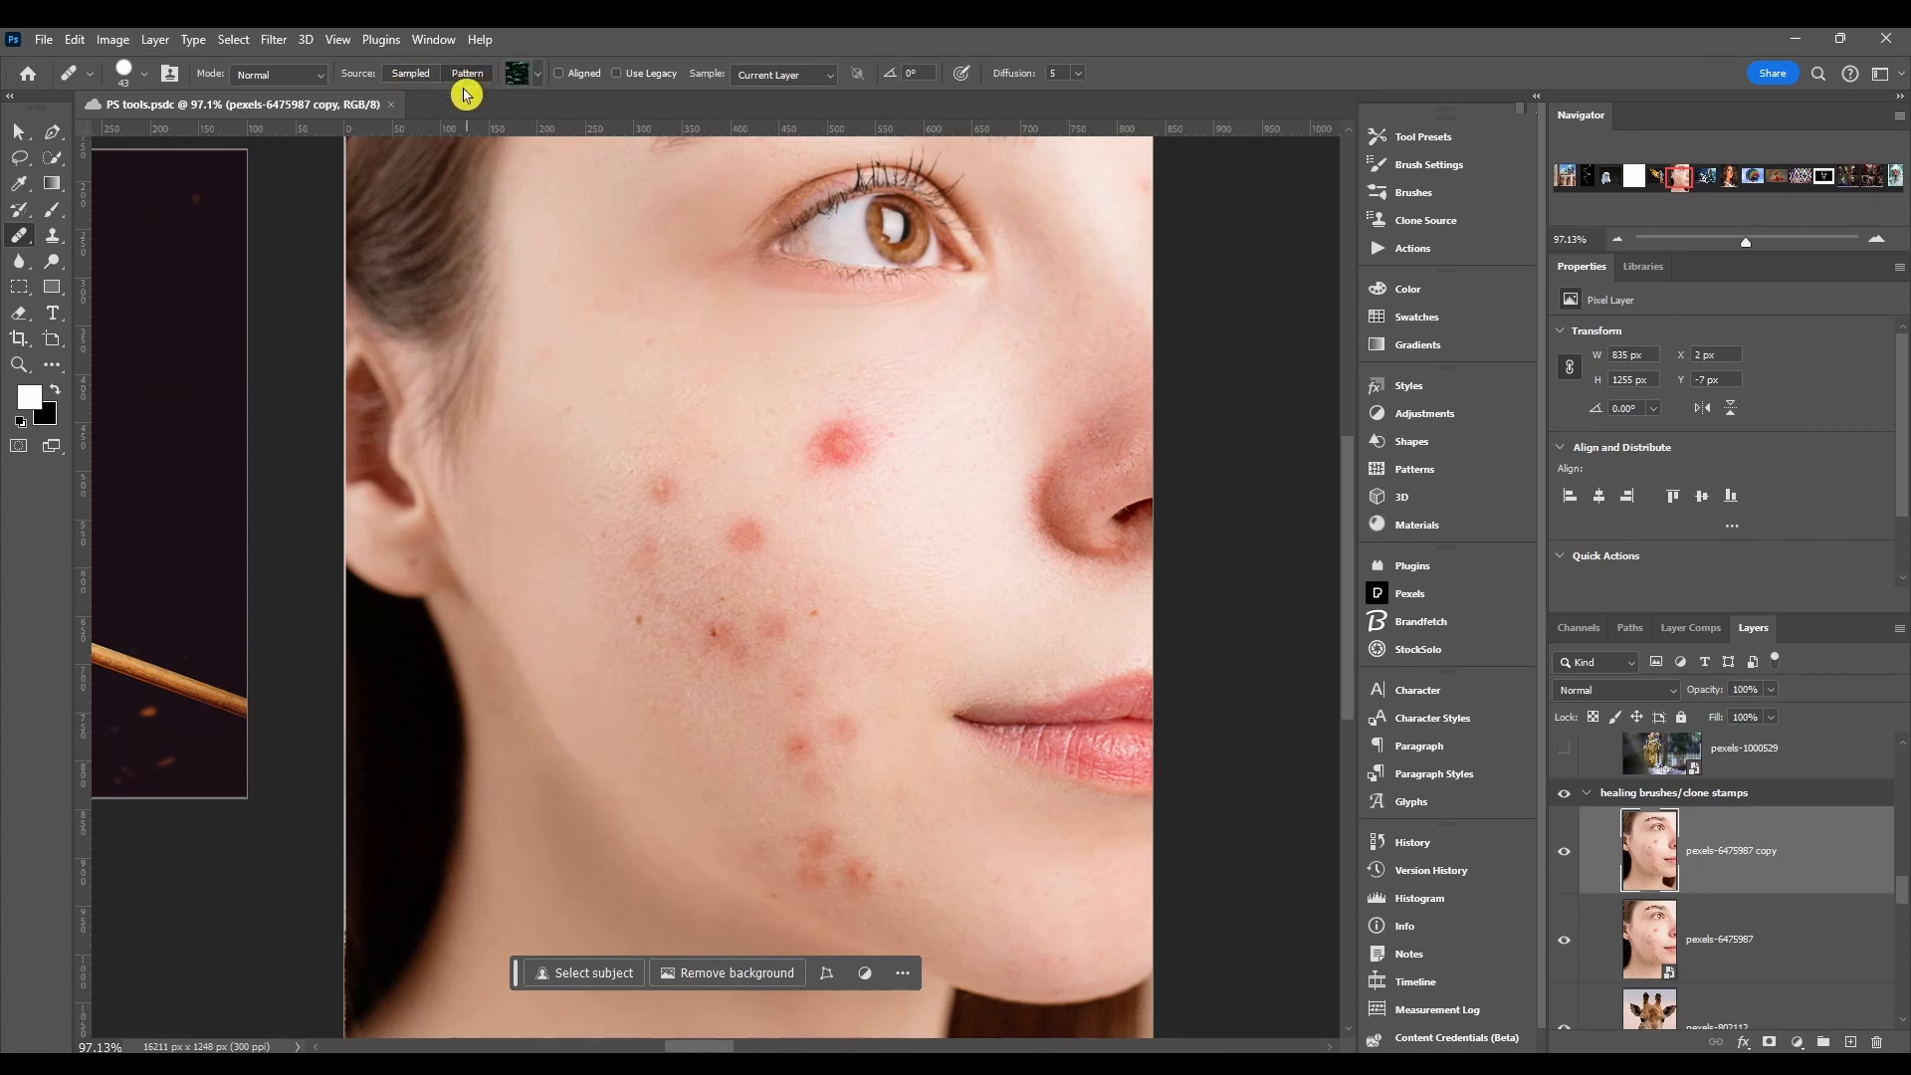
click(538, 74)
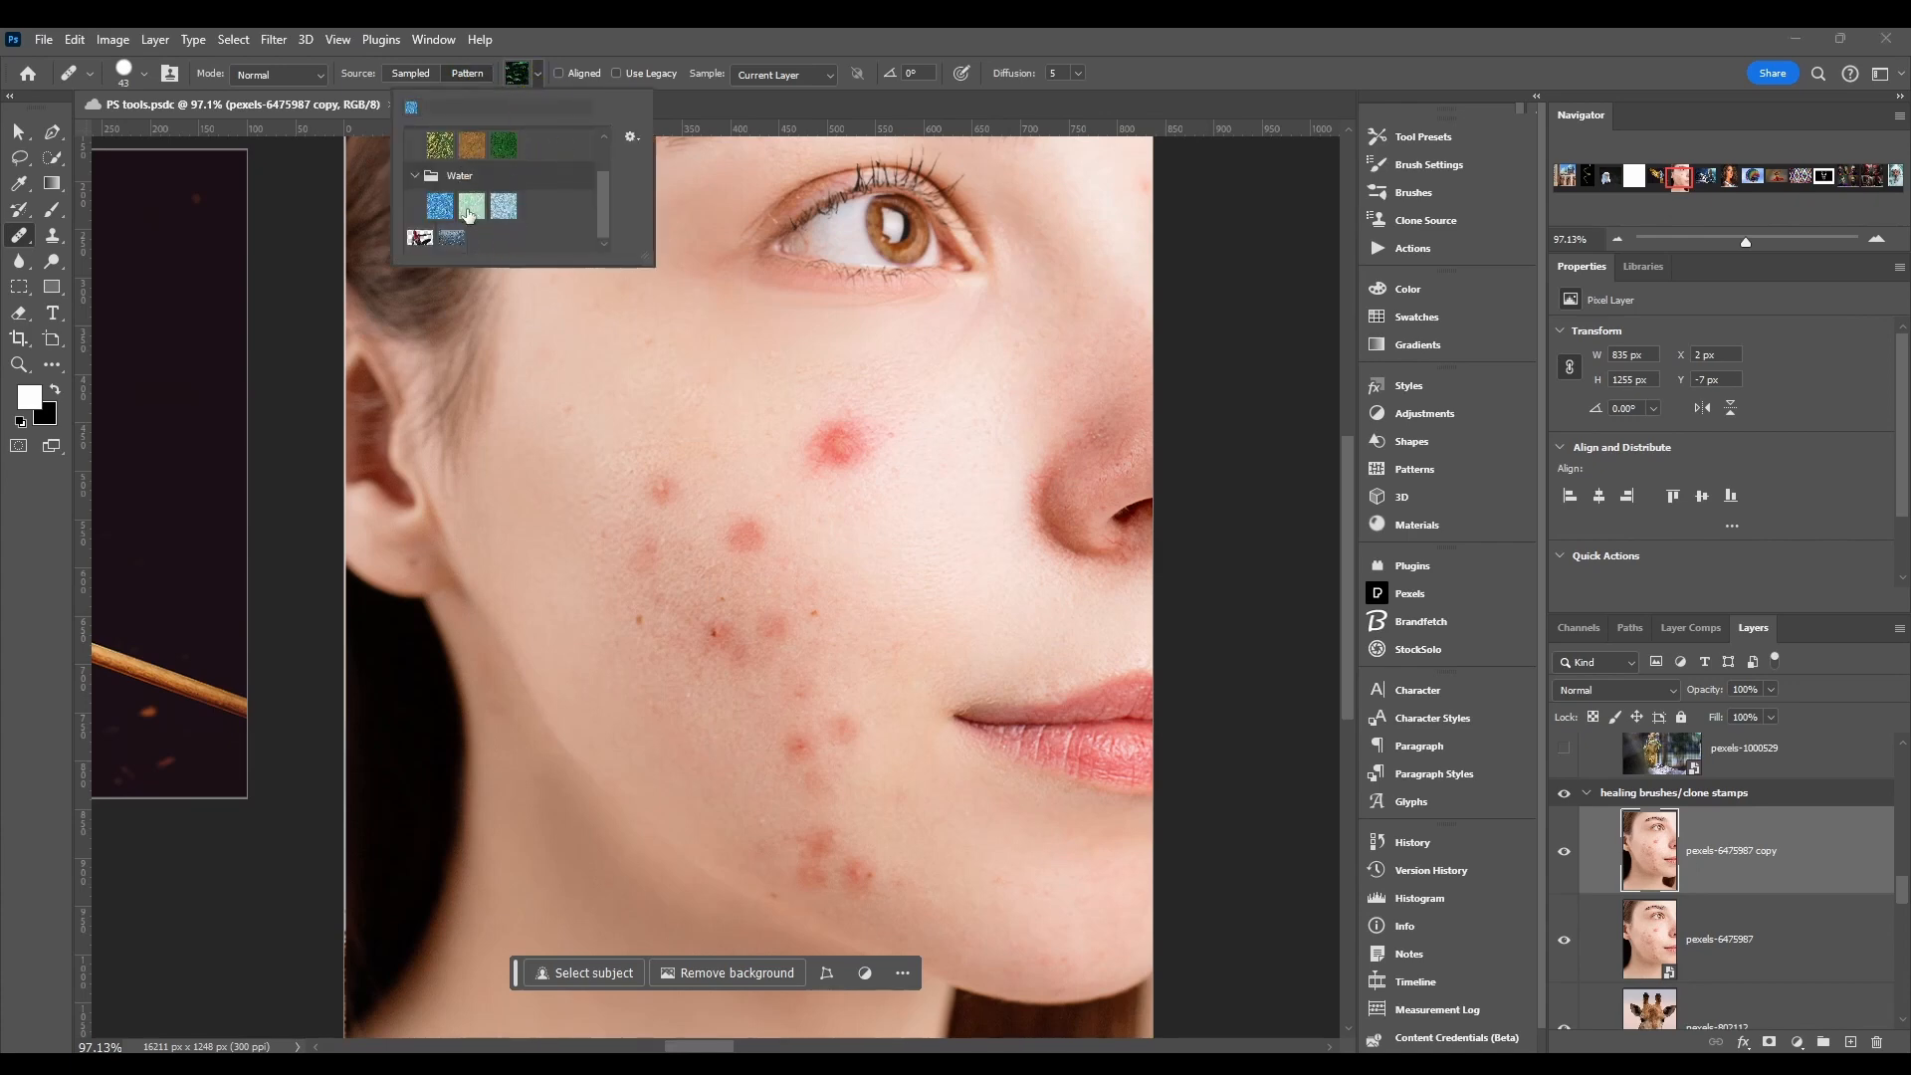
scroll(469, 214, up, 2)
click(504, 204)
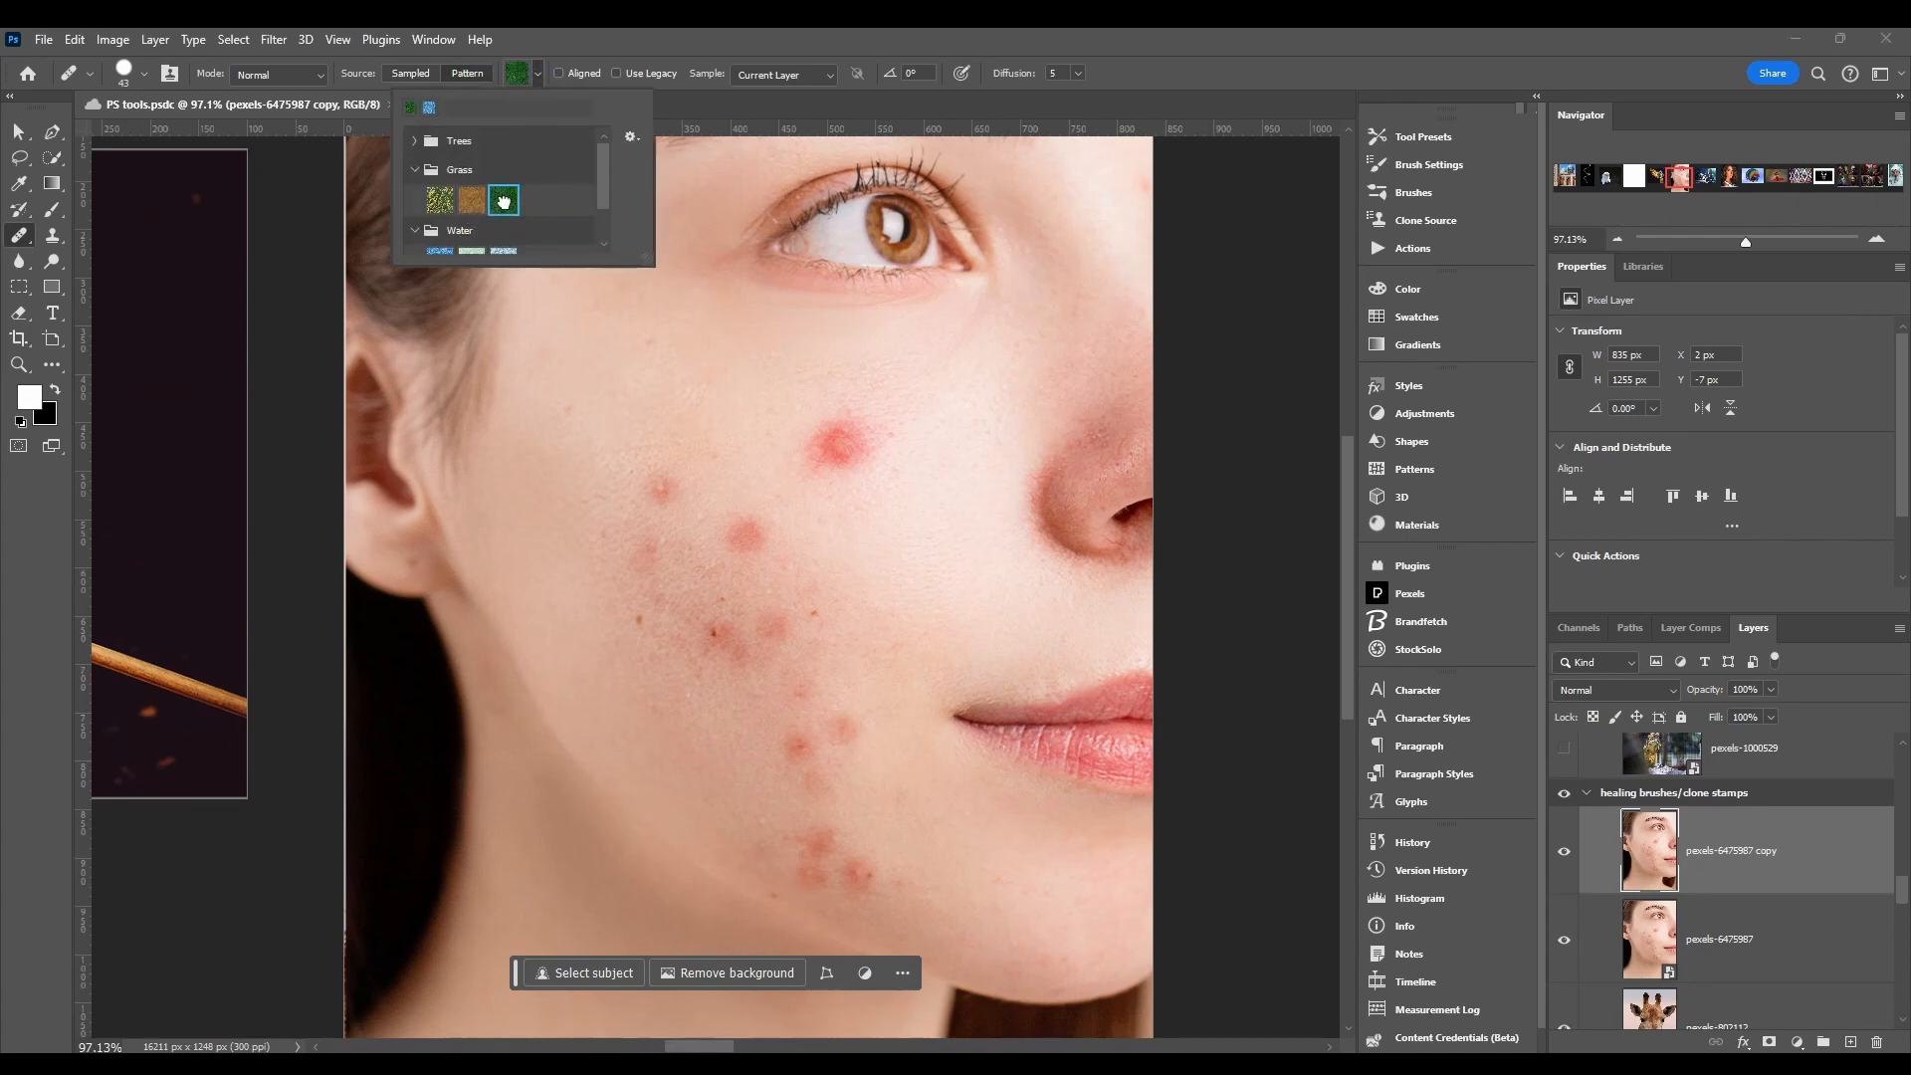
click(535, 80)
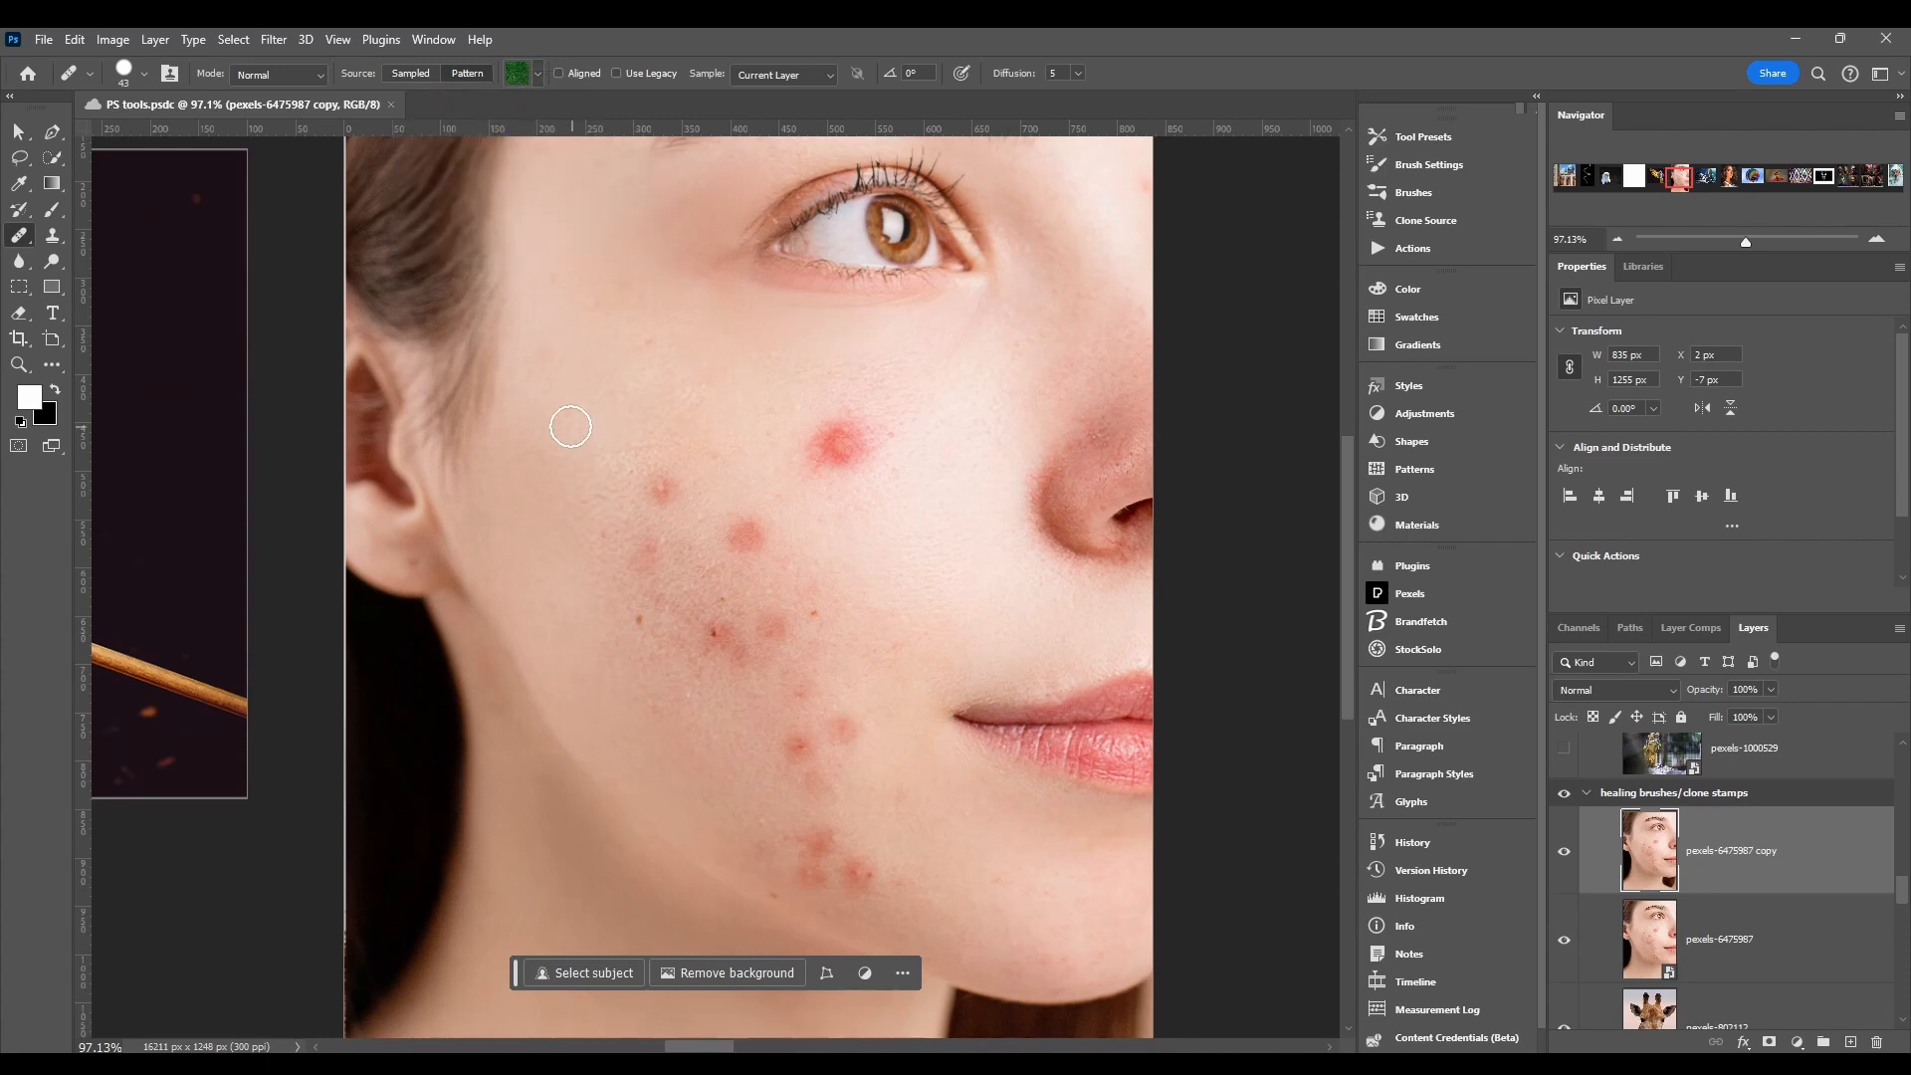
mouse_move(622, 393)
mouse_down()
mouse_move(617, 326)
mouse_move(626, 403)
mouse_move(667, 433)
mouse_move(701, 395)
mouse_move(640, 277)
mouse_move(605, 400)
mouse_up()
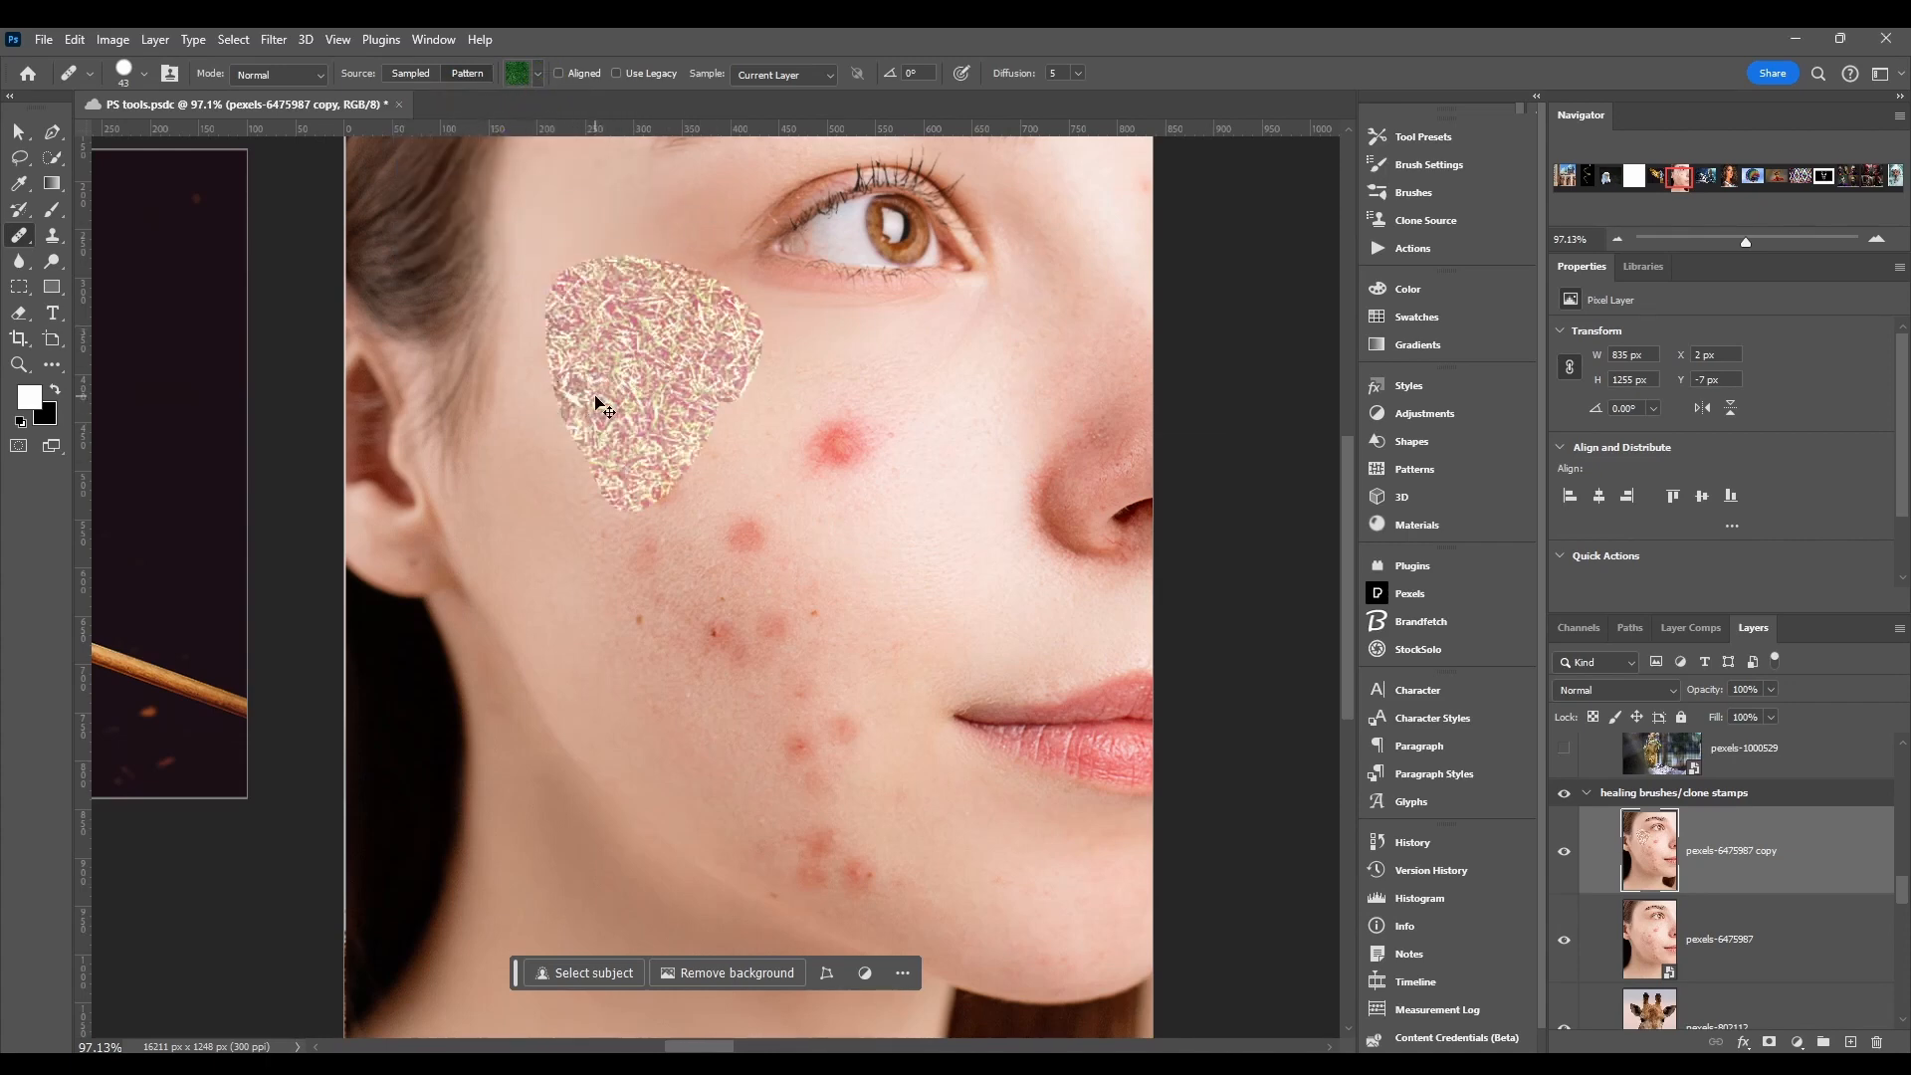
key(ctrl+z)
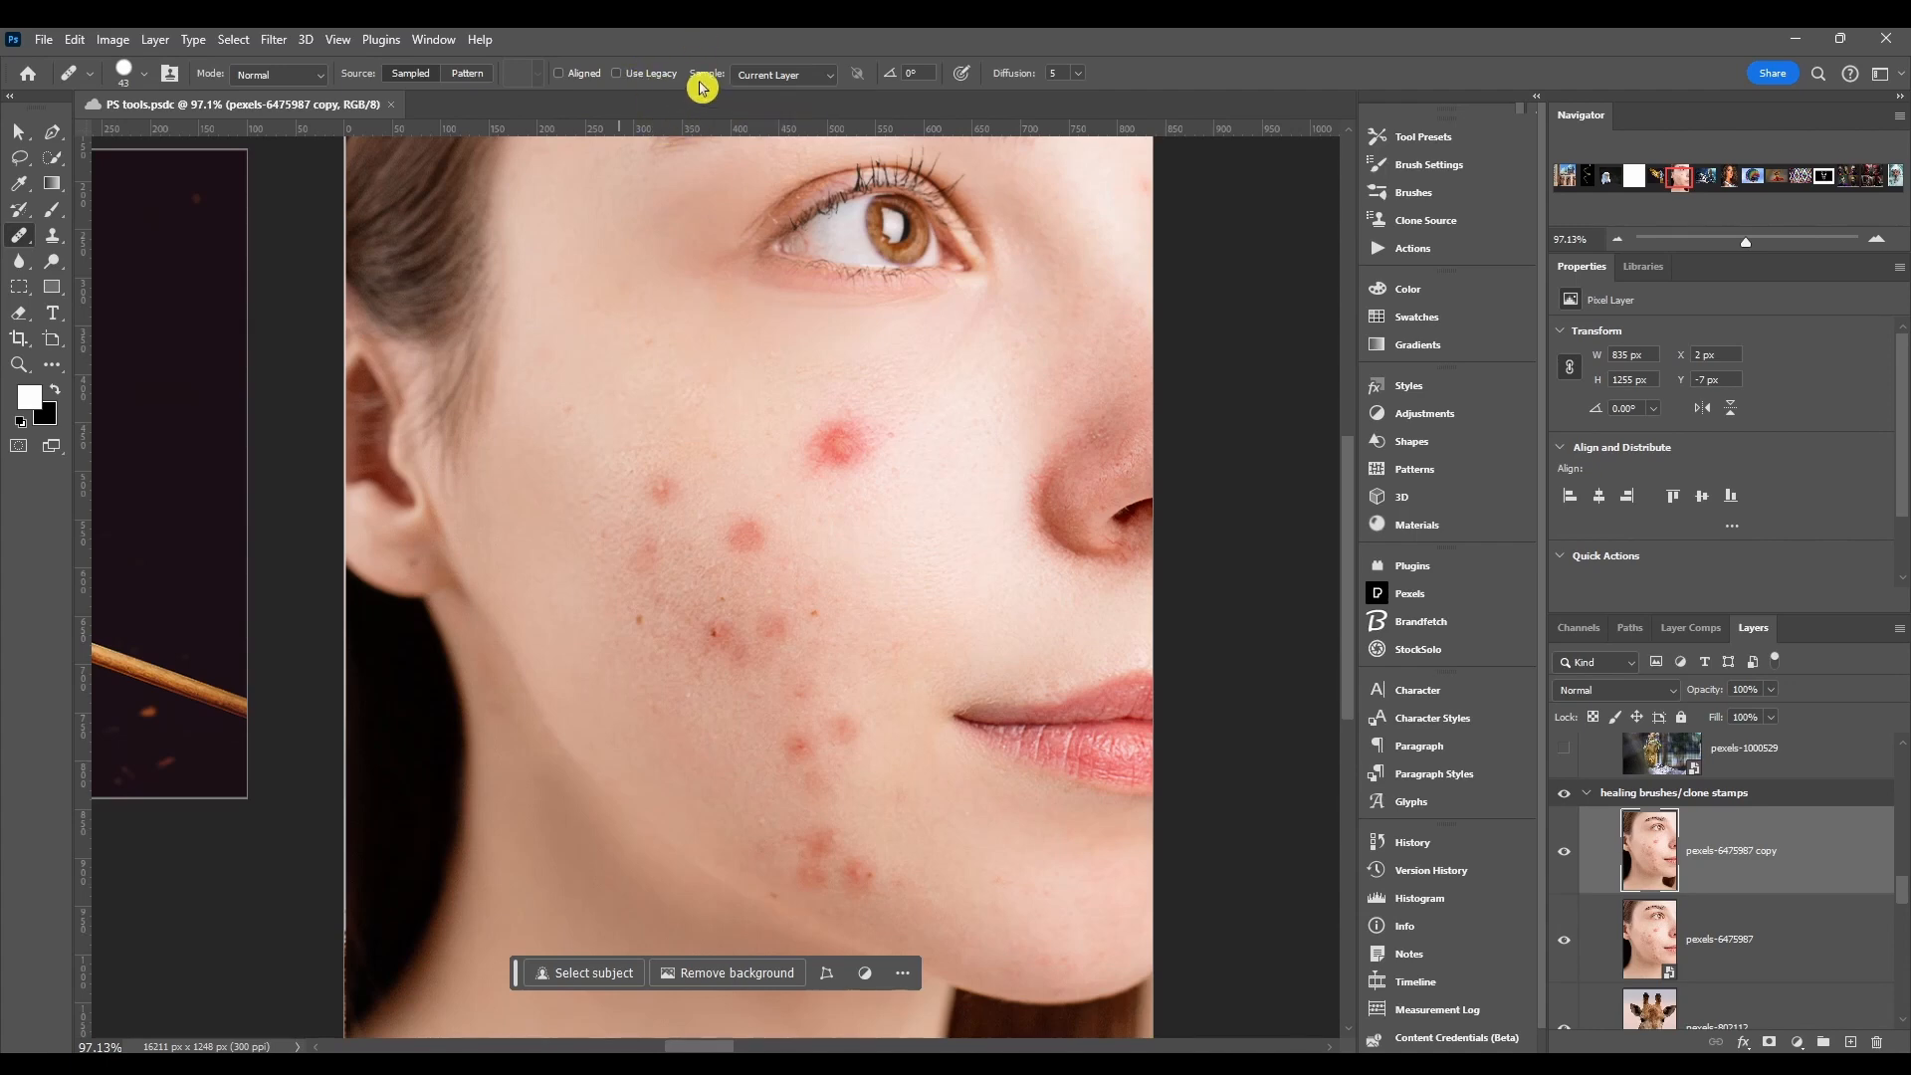
Step: Check which layers the Healing Brush can sample from
click(774, 76)
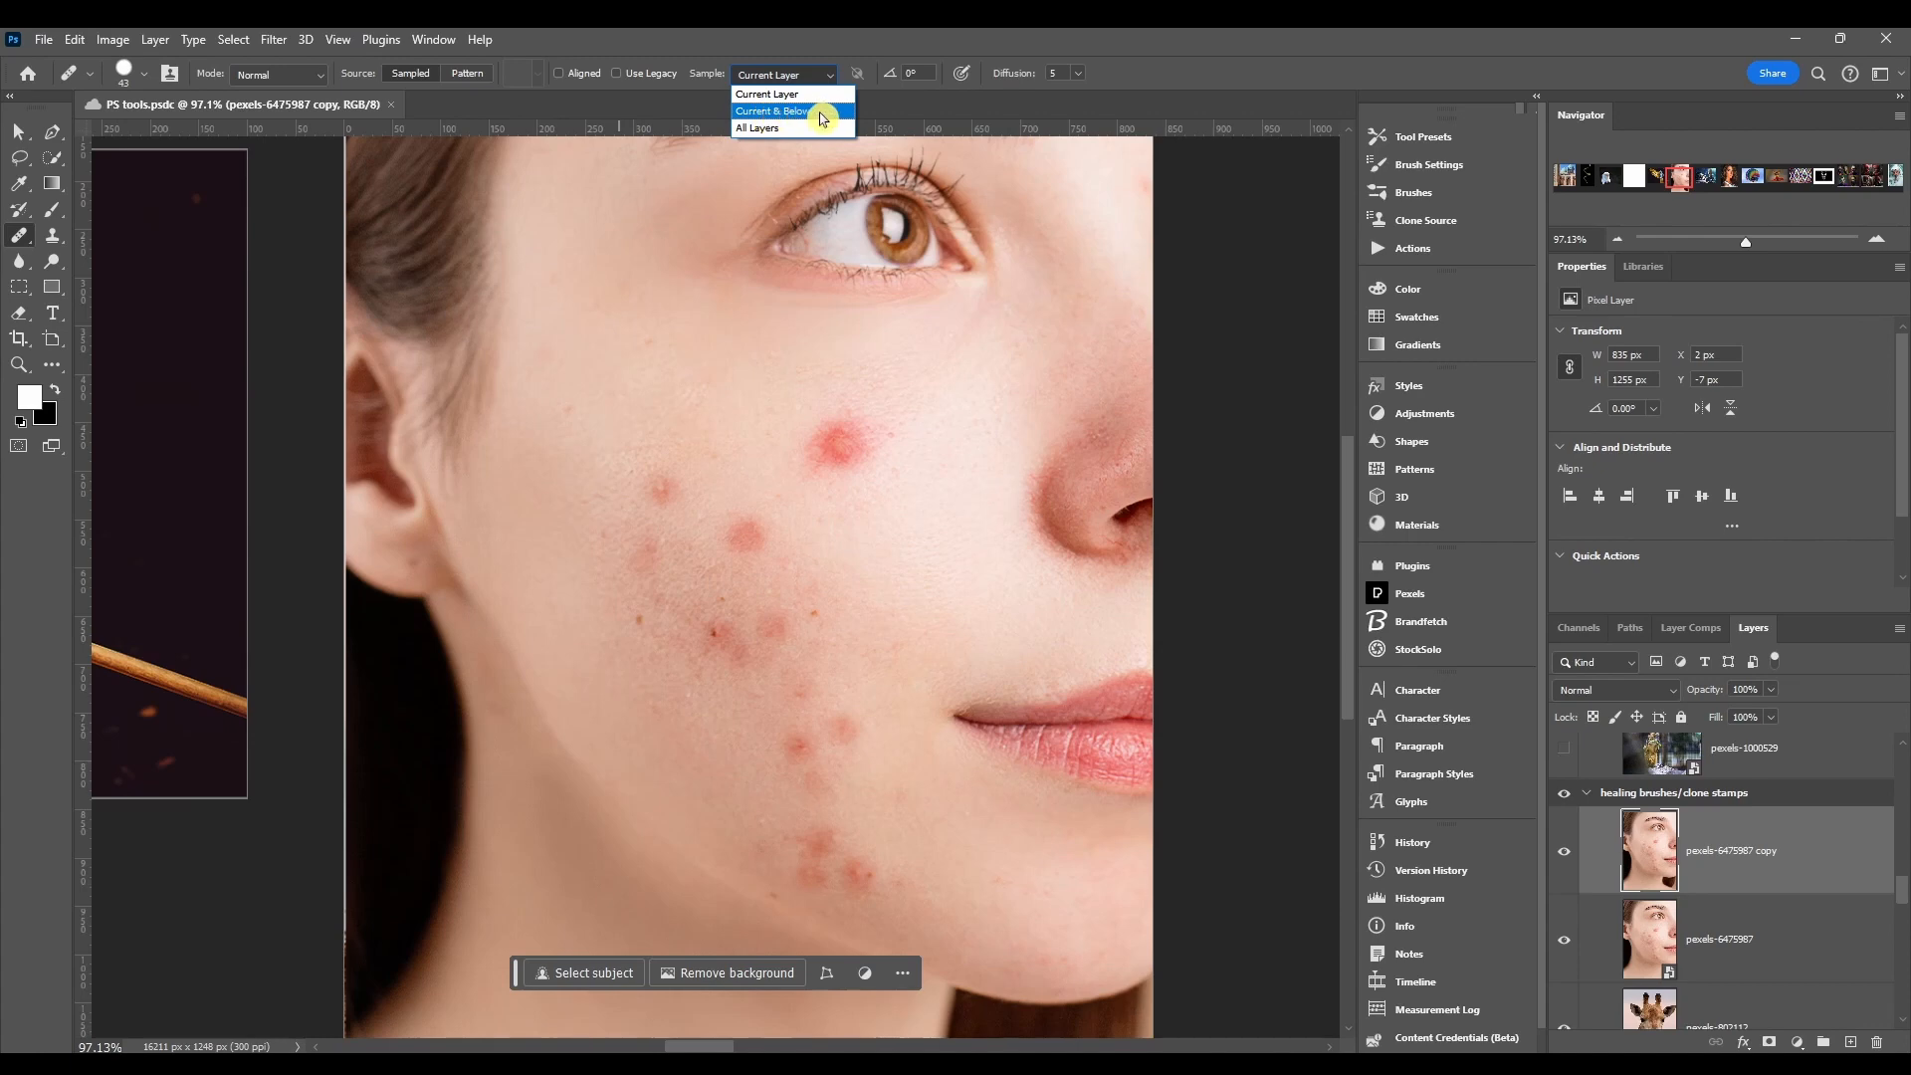
click(808, 57)
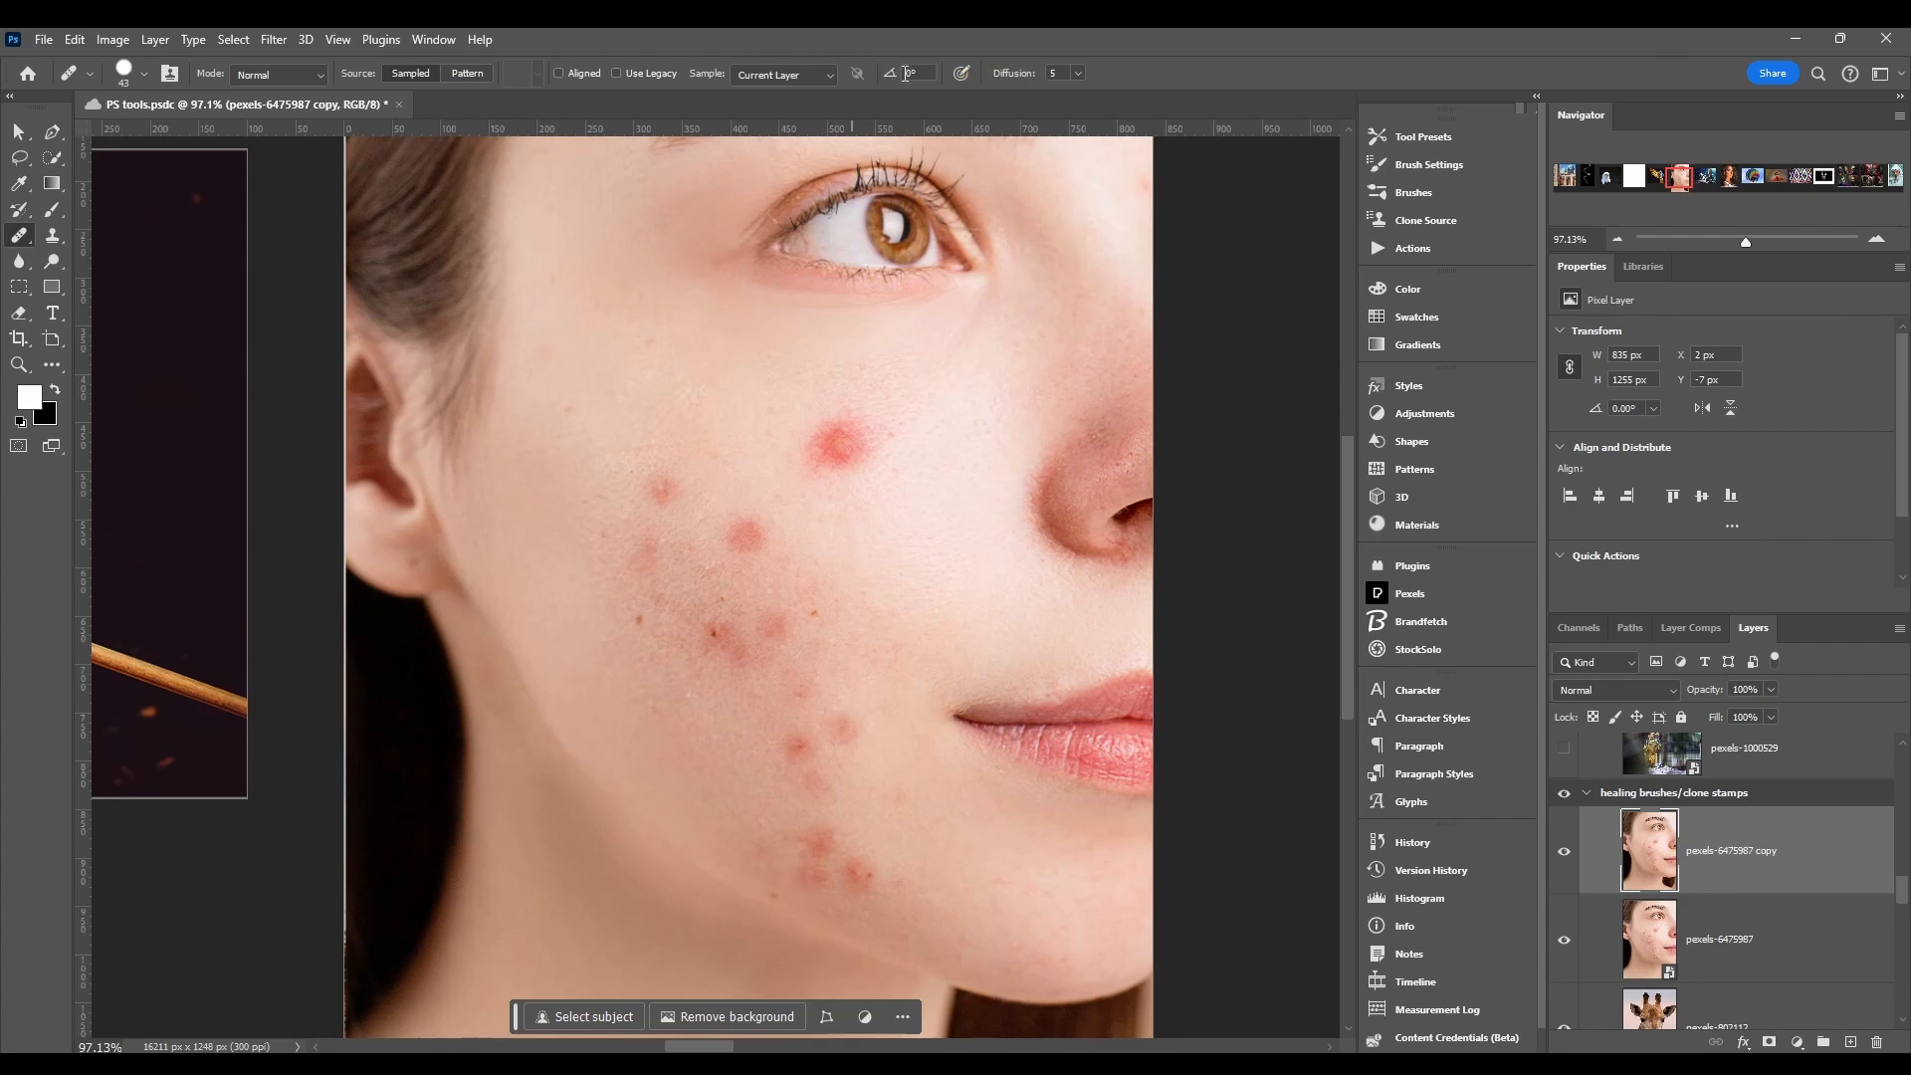
Step: Toggle pressure control for brush size, try a healing stroke across the cheek spot nearest the ear, and undo it
click(963, 77)
mouse_move(601, 516)
mouse_down()
mouse_move(661, 491)
mouse_move(662, 520)
mouse_up()
key(ctrl+z)
Step: Set the Healing Brush's Diffusion to 7
drag(1035, 76, 1120, 87)
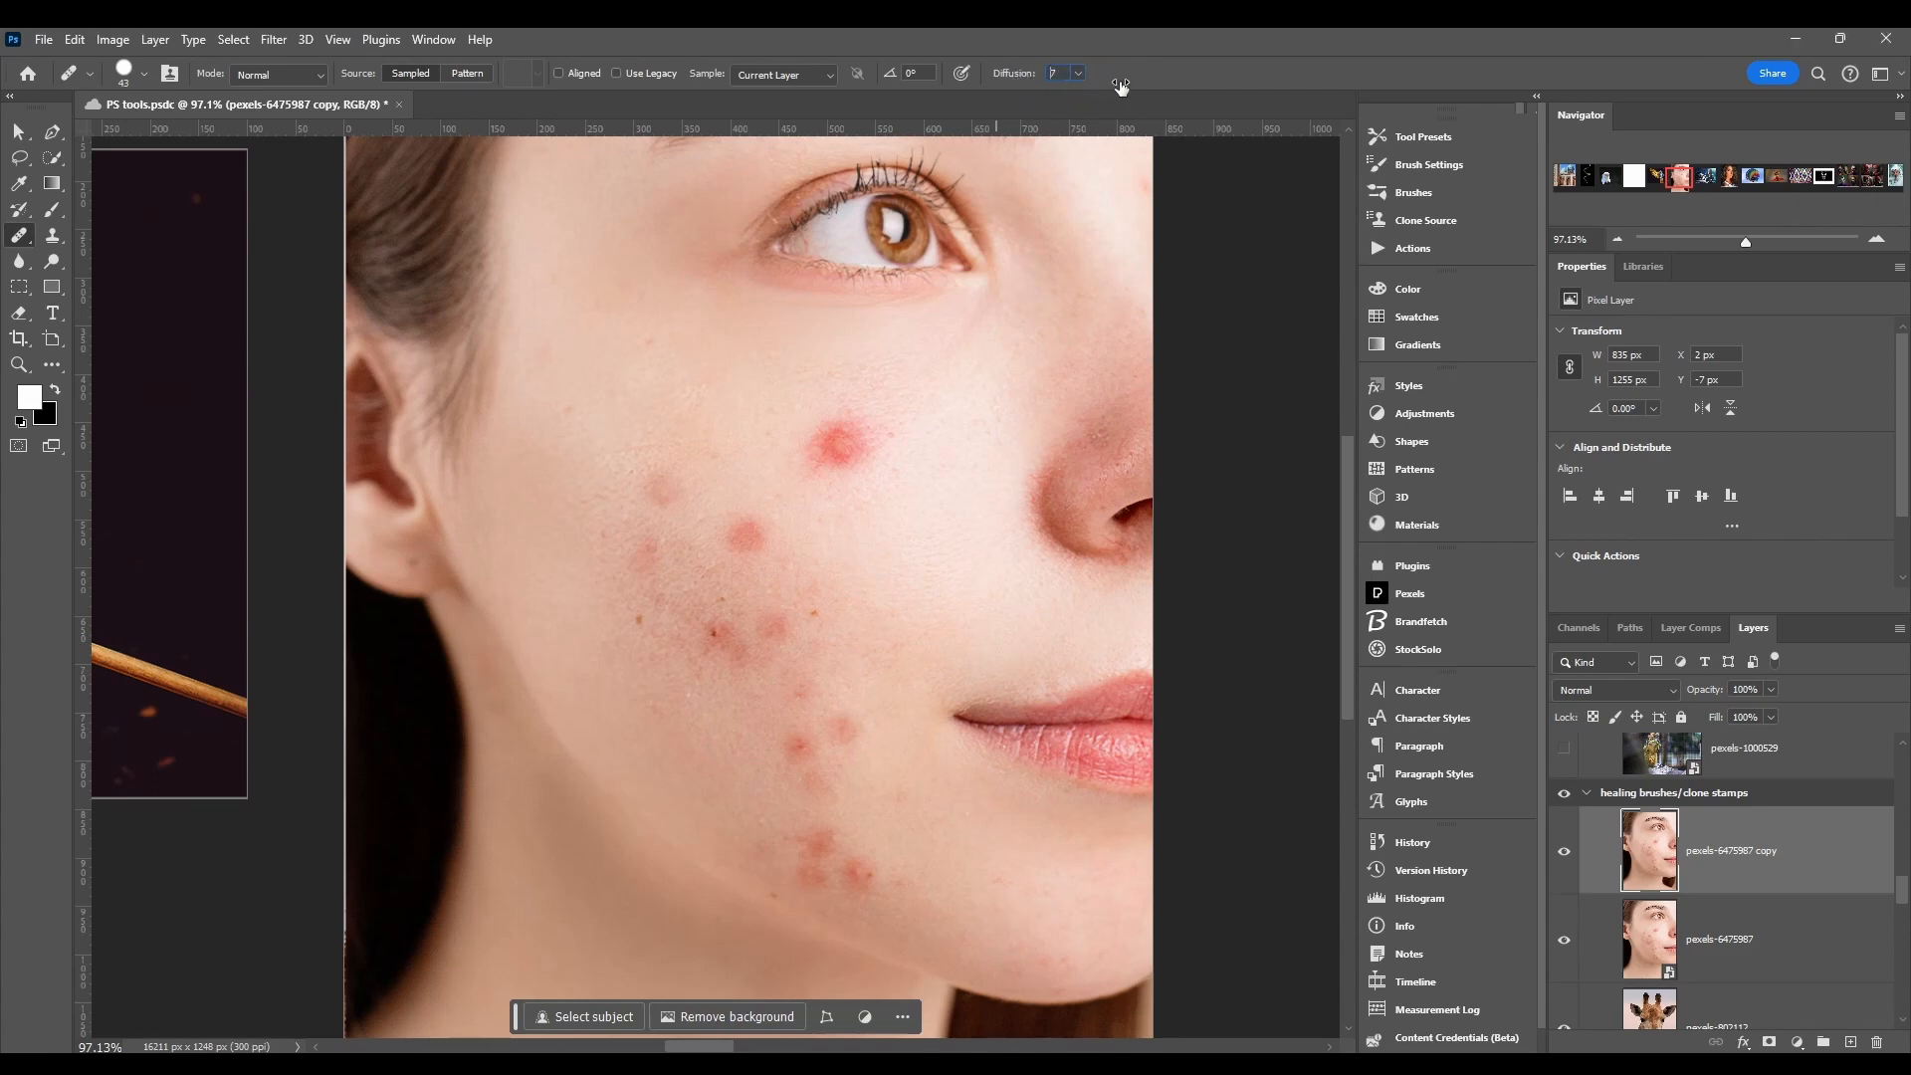